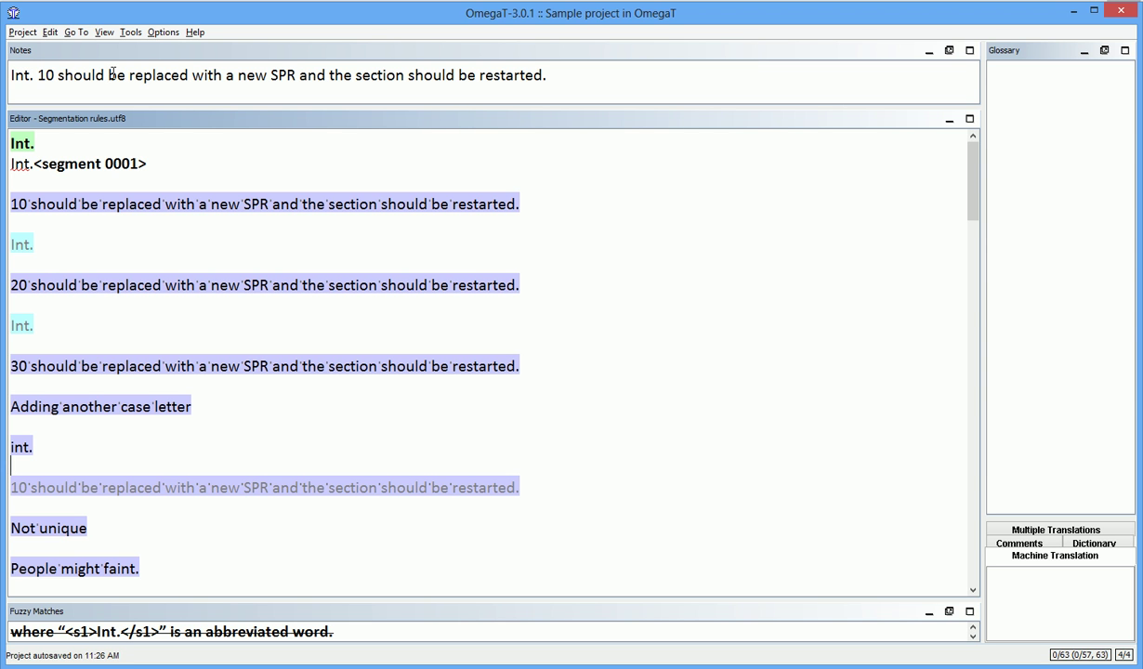
Re-enter the period after 'Int' in the first segment's target text
left_click(33, 80)
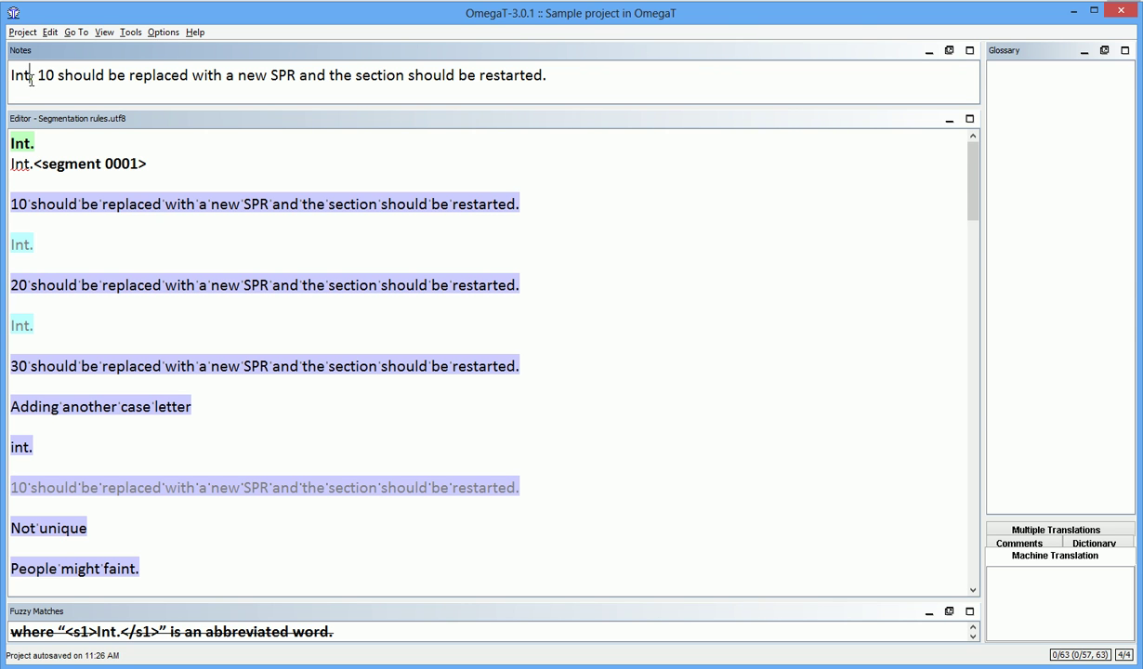
type(".")
left_click(34, 163)
key("shift+Left")
key("BackSpace")
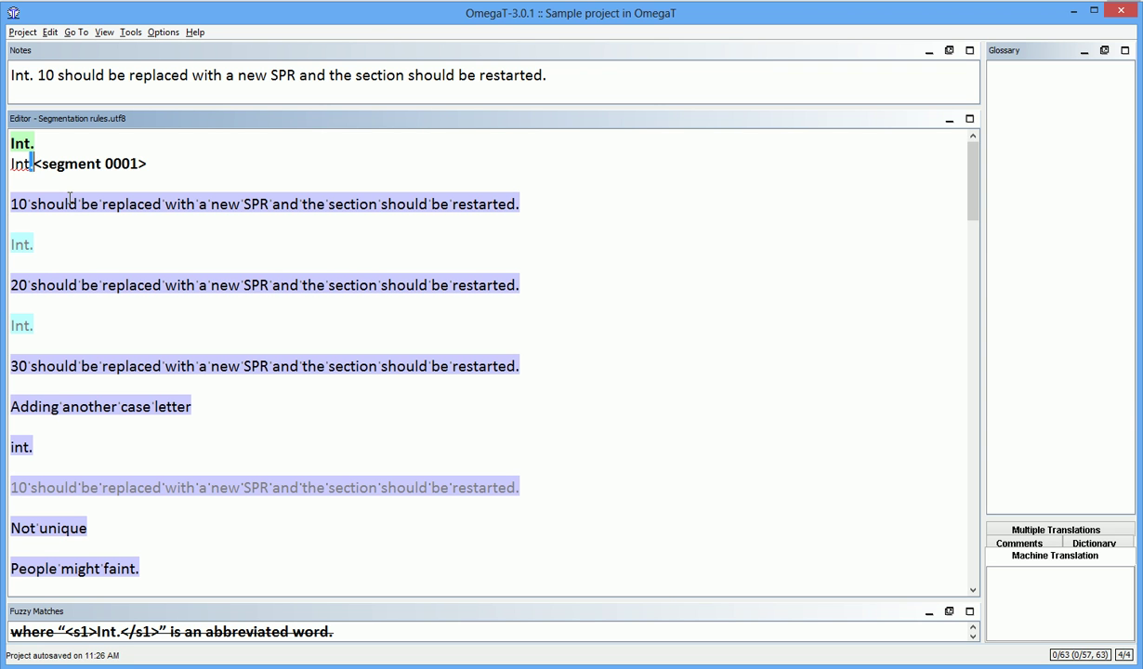
type(".")
Open the Segmentation setup and view the English rule set
left_click(163, 33)
left_click(186, 168)
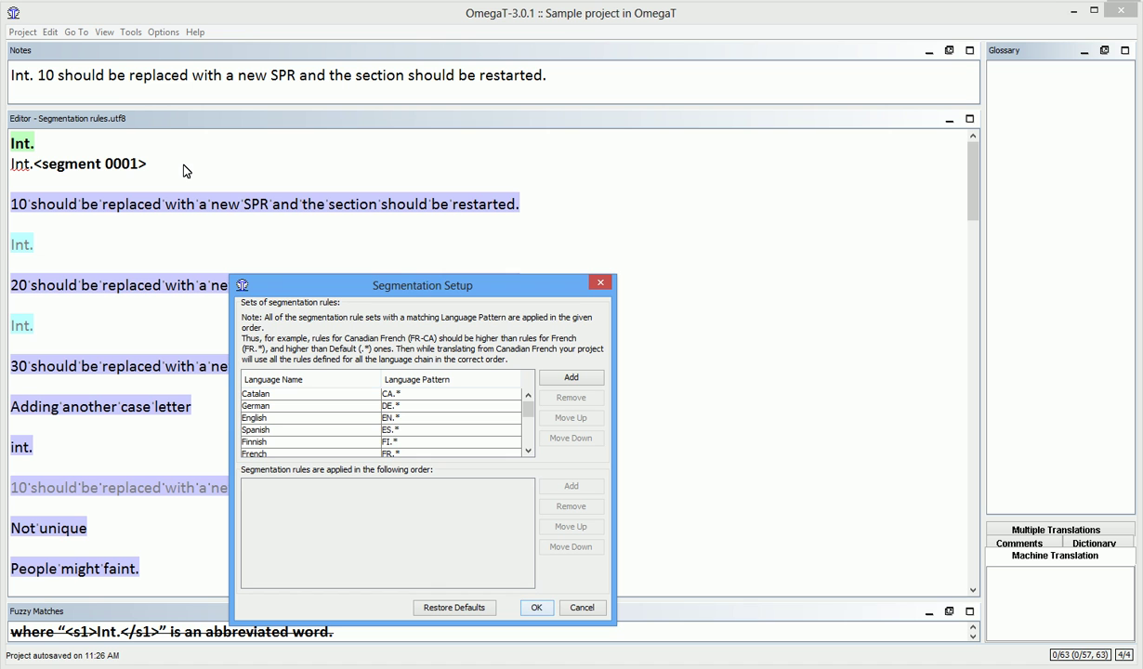
left_click(275, 420)
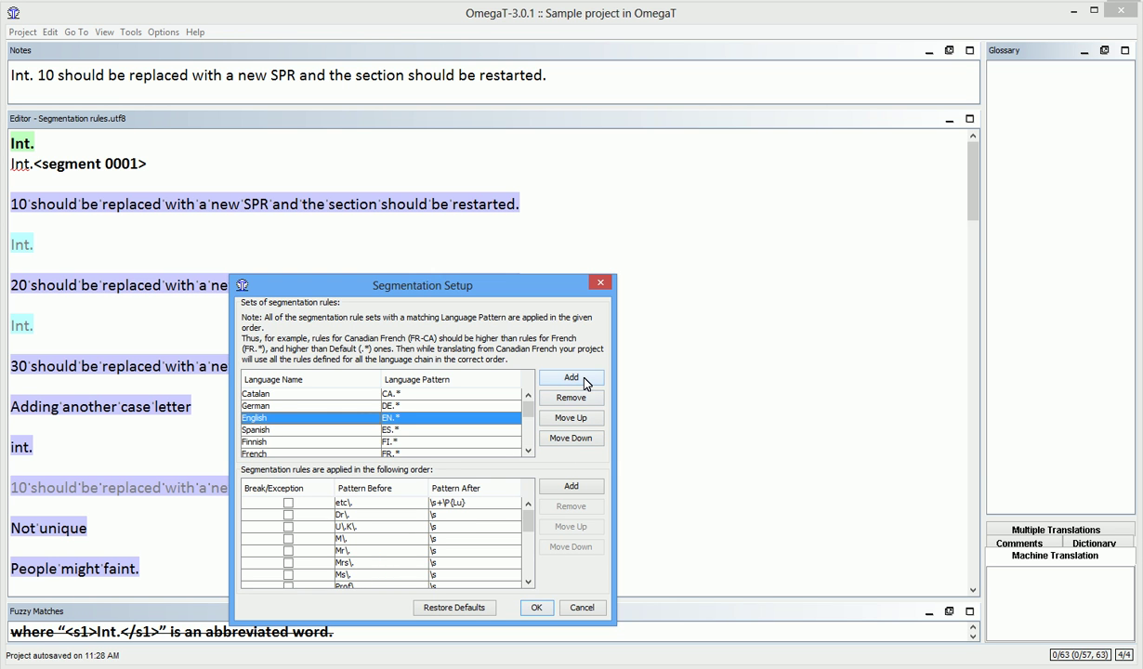
scroll(472, 444, "down", 1)
scroll(472, 445, "down", 3)
Rename the new rule set to 'Quick-Fix Rules' and set its language pattern to EN-US
left_click(330, 452)
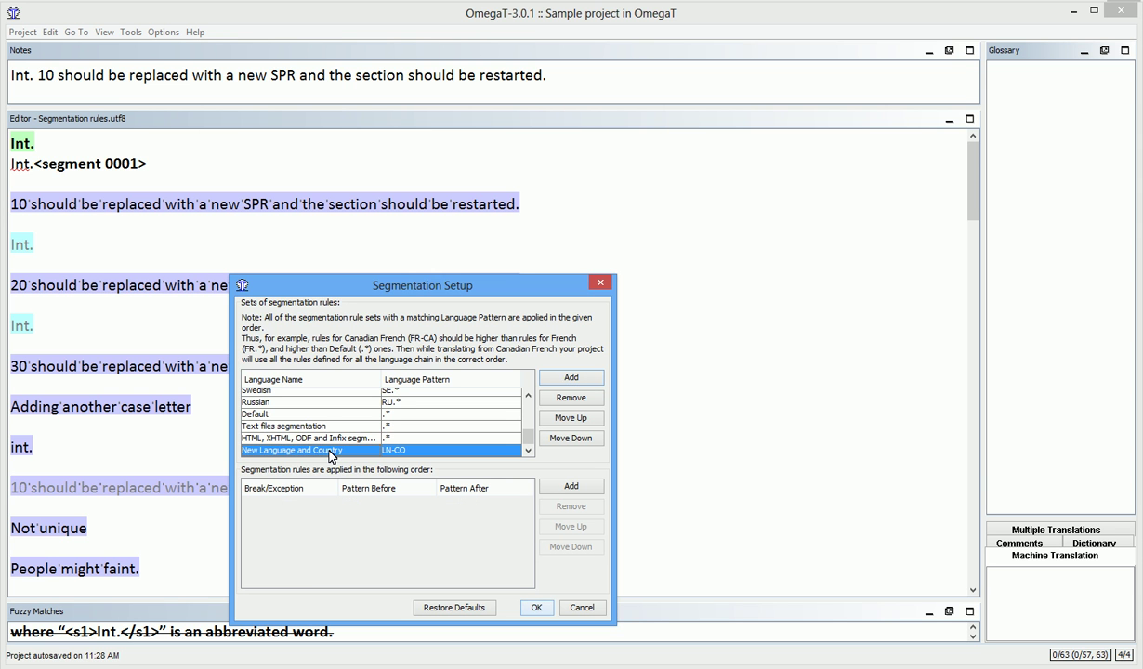
double_click(330, 452)
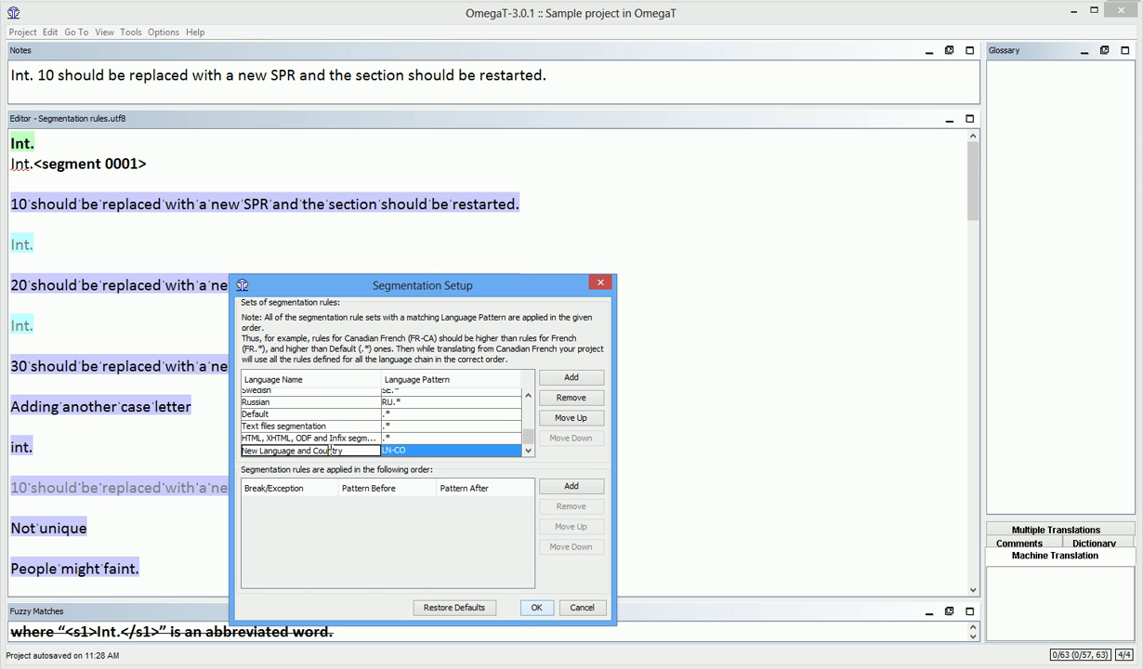
key("End")
key("shift+Home")
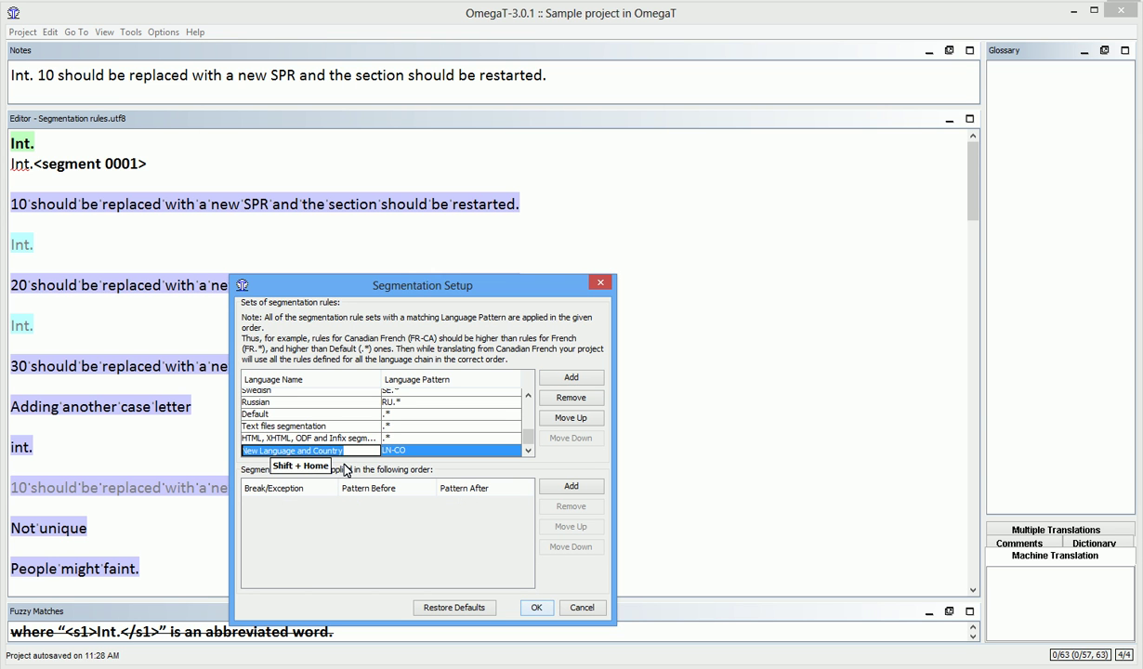
type("Quick")
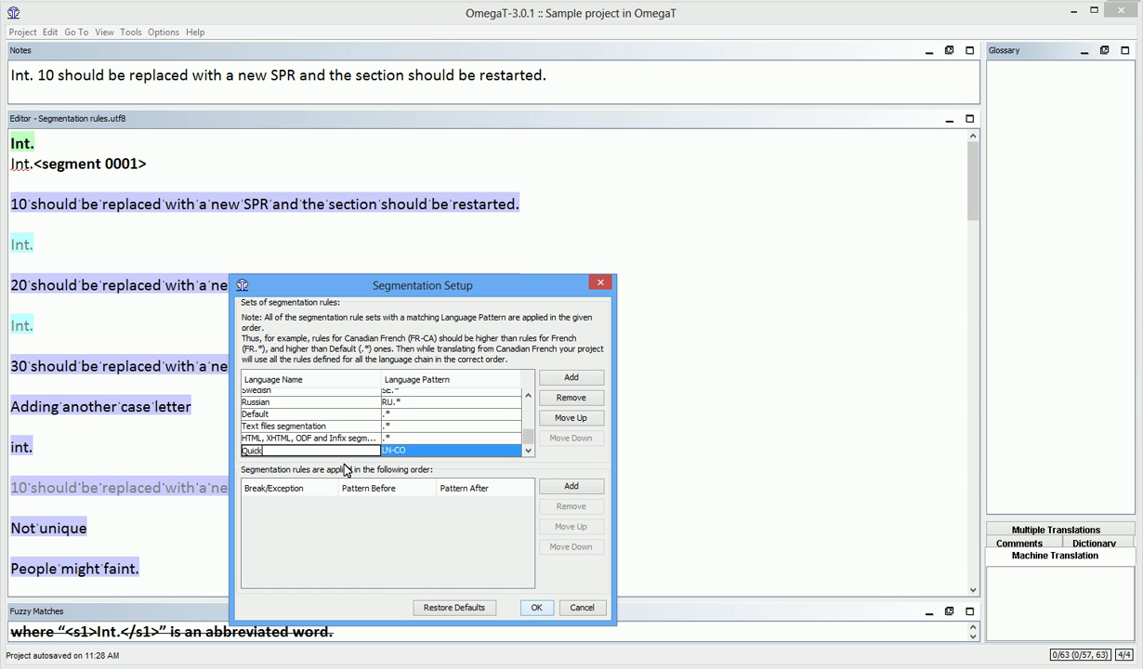
type("-Fix Rules")
key("Return")
key("Tab")
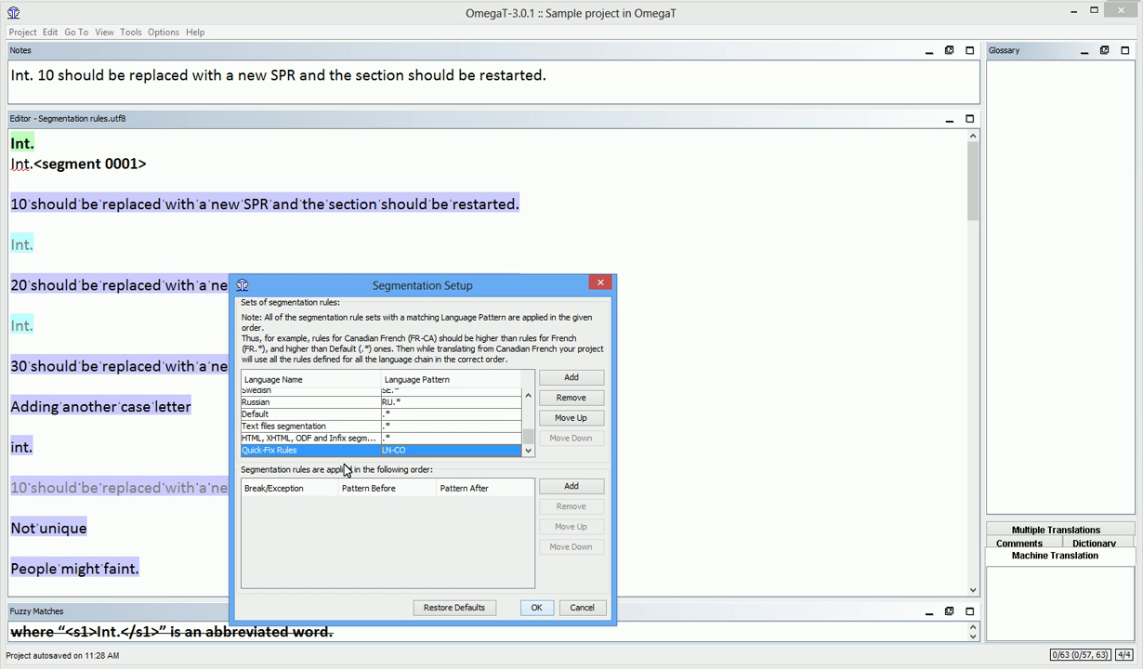
key("F2")
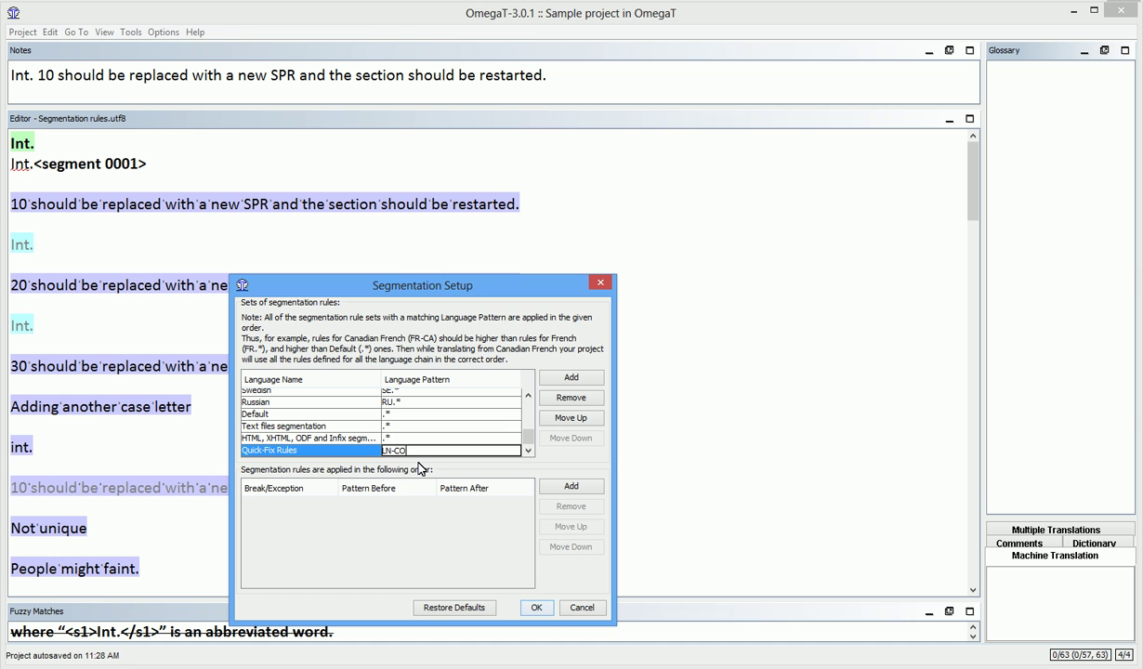
key("shift+Home")
type("EN-US")
Move Quick-Fix Rules up the list until it sits first, above Catalan
left_click(433, 443)
left_click(420, 450)
left_click(560, 420)
left_click(560, 418)
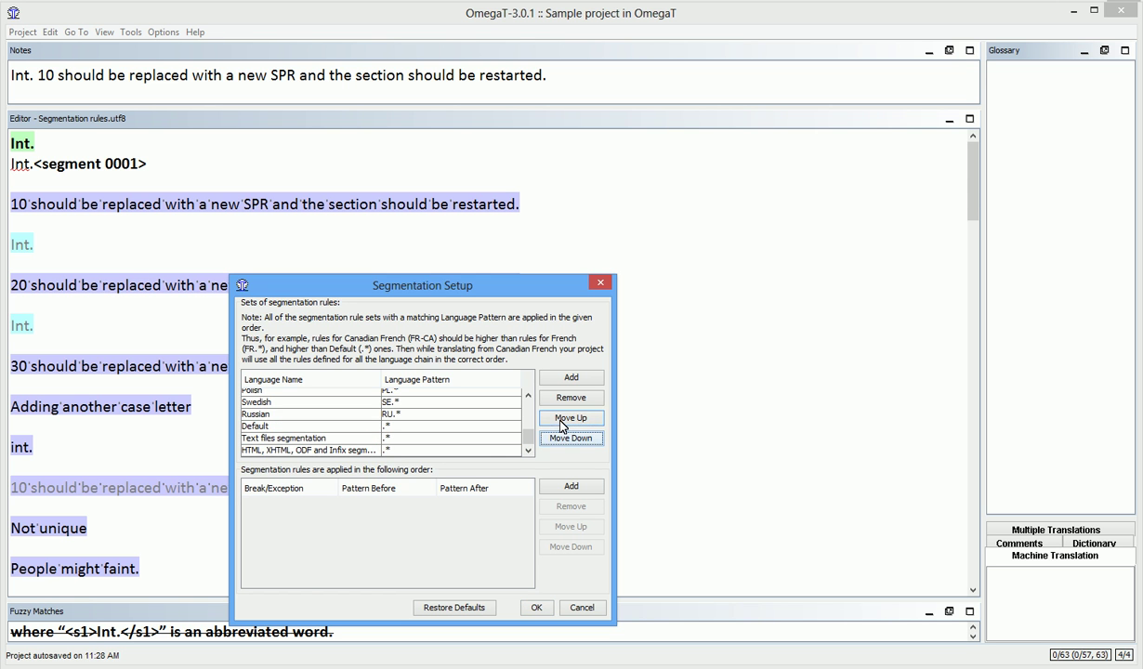
scroll(518, 421, "up", 3)
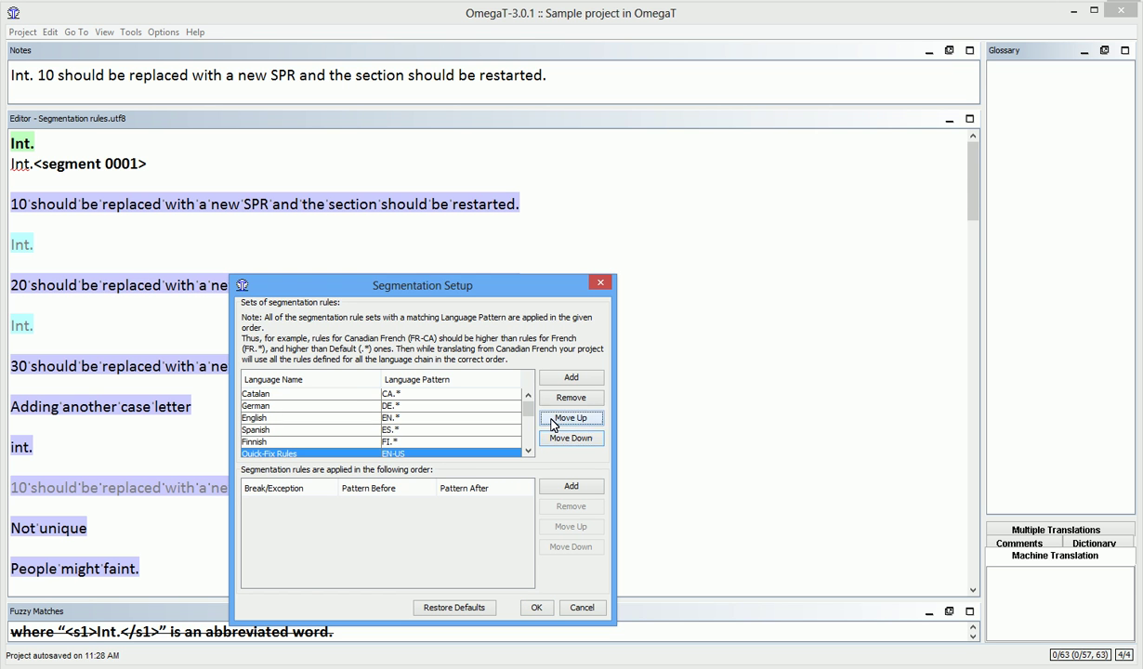
left_click(550, 421)
left_click(551, 420)
left_click(551, 422)
left_click(551, 422)
left_click(552, 424)
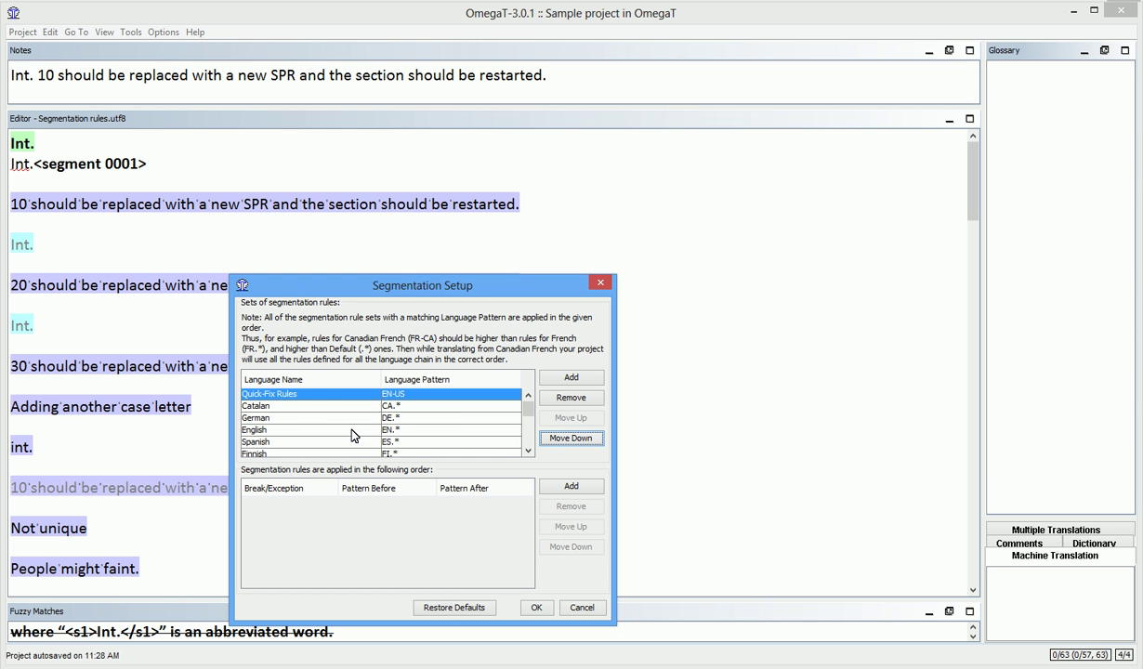
Enlarge the setup dialog and select the Quick-Fix Rules set
scroll(338, 414, "down", 1)
scroll(320, 436, "down", 2)
left_click(292, 443)
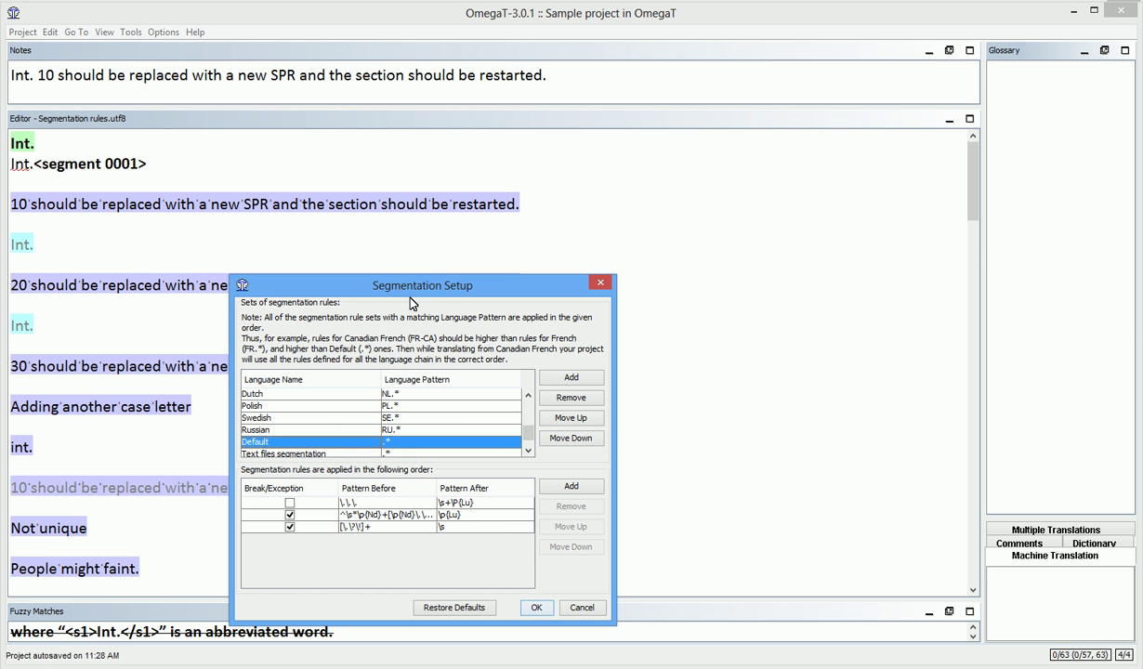
left_click_drag(410, 275, 405, 119)
scroll(338, 279, "up", 2)
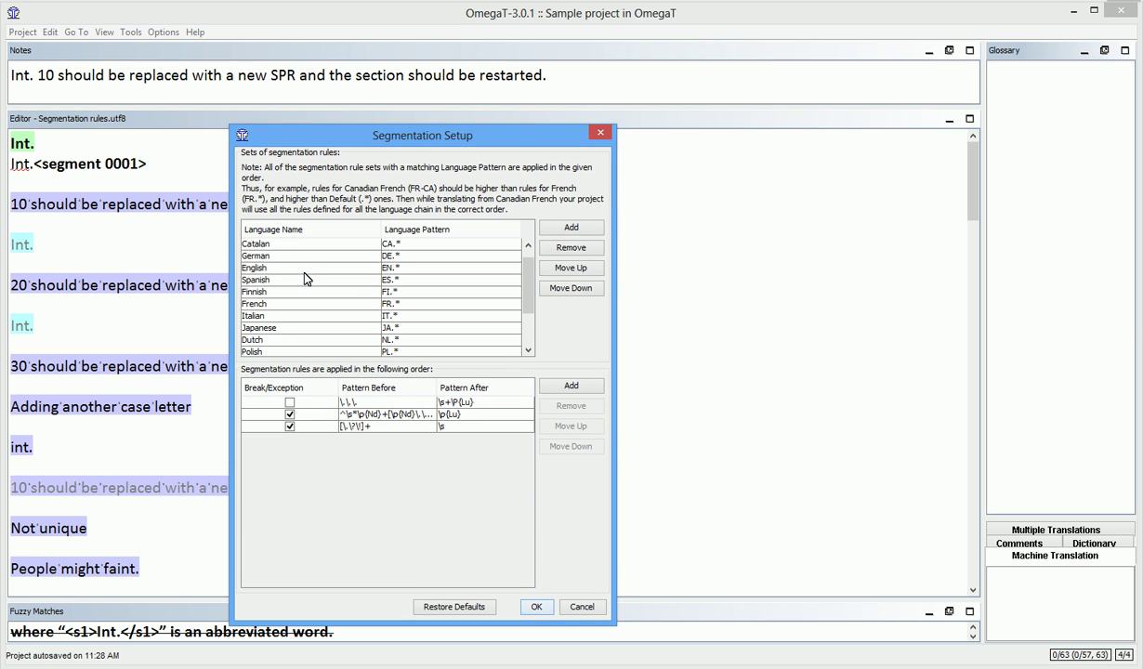
scroll(301, 272, "up", 1)
left_click(307, 246)
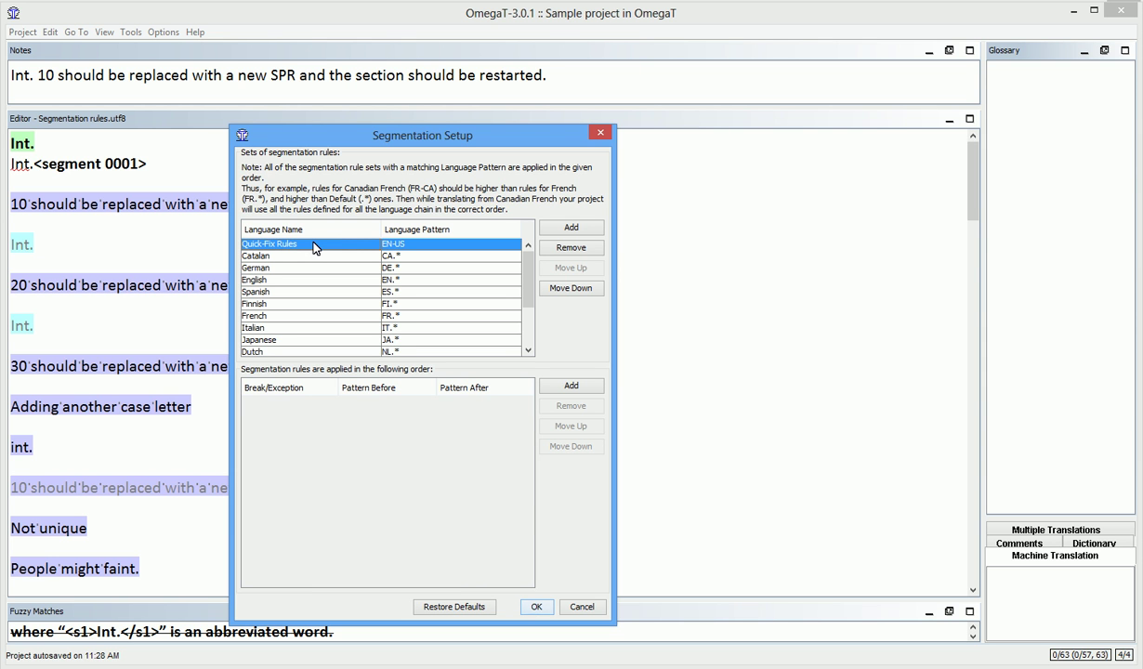
Add a Quick-Fix rule with 'Int.' as pattern before and '10' as pattern after
left_click(570, 388)
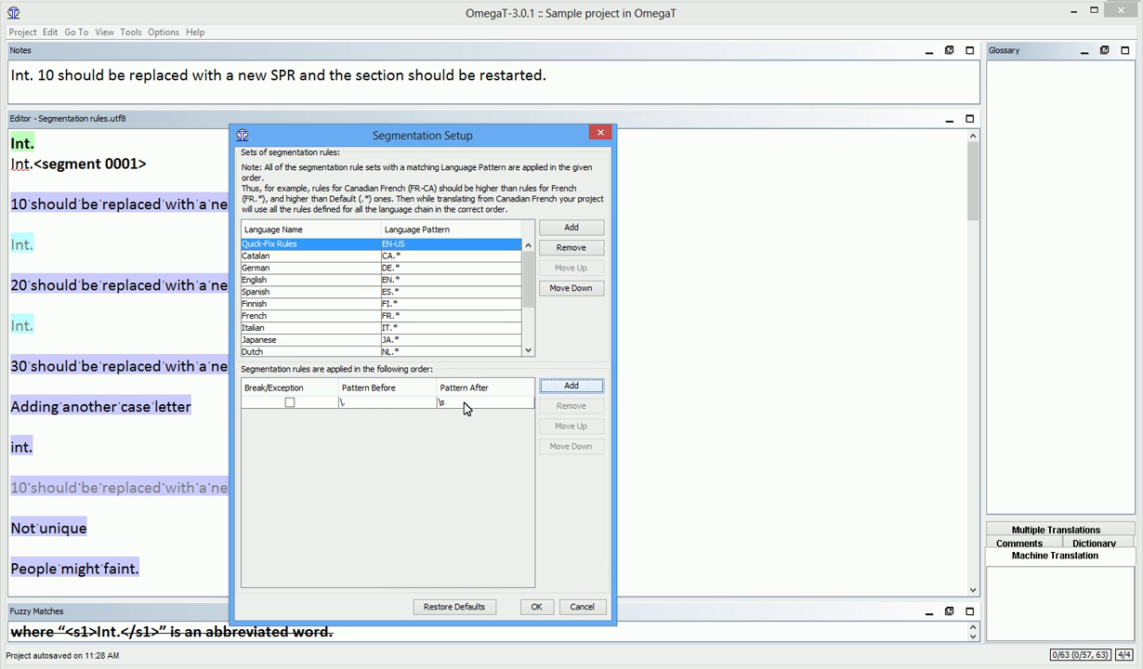
double_click(368, 403)
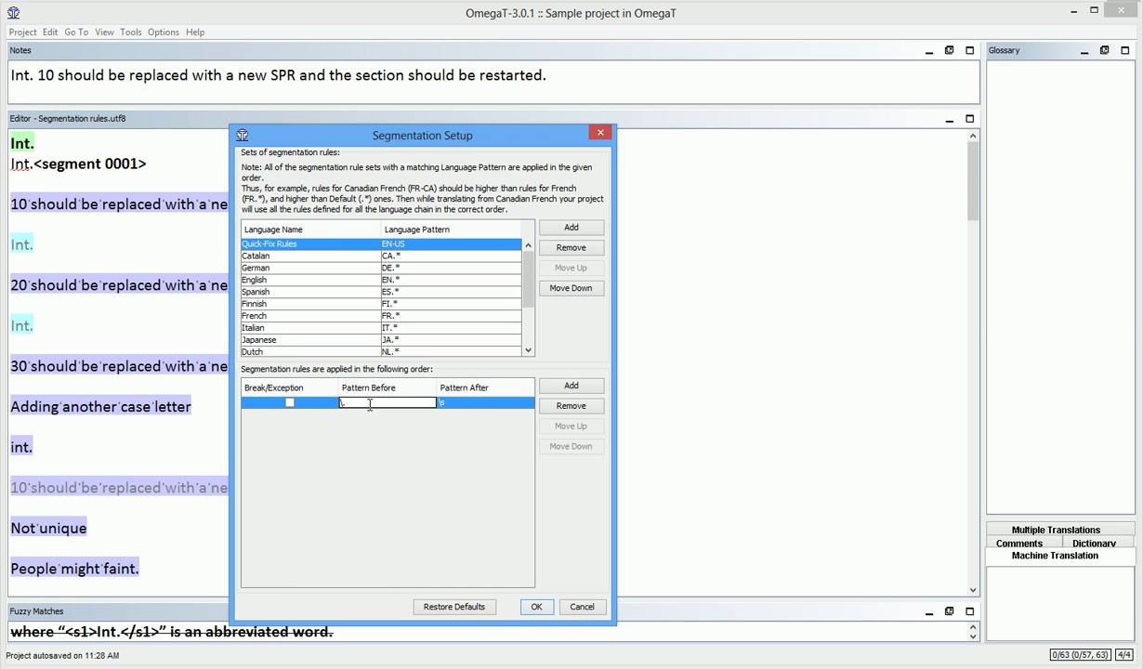
key("shift+Home")
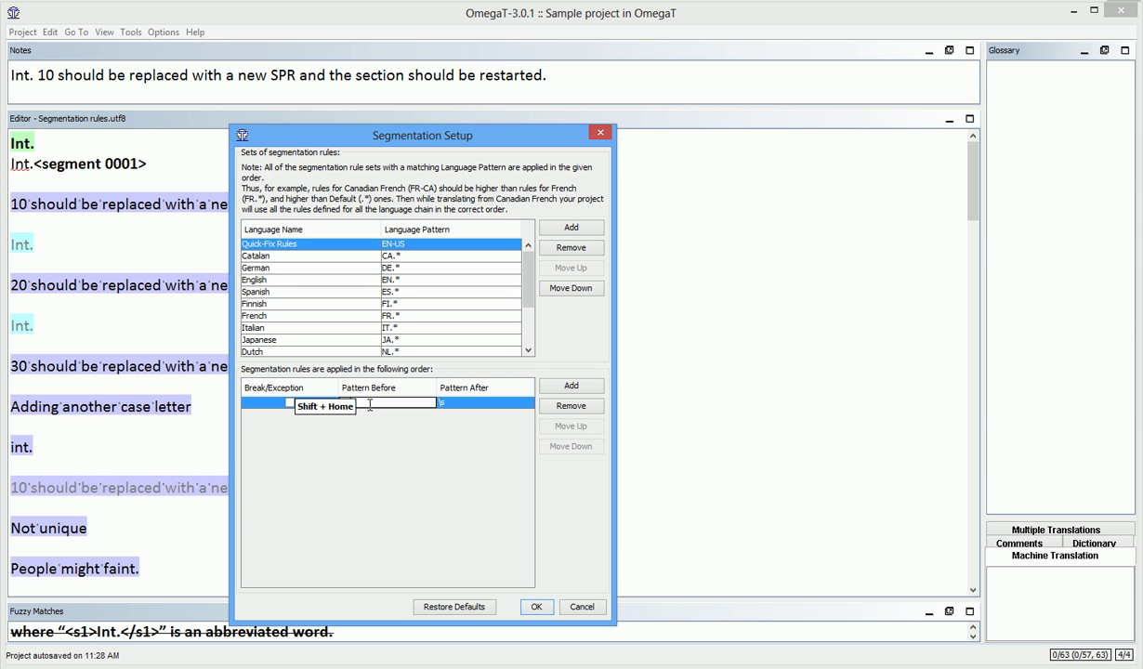
key("Return")
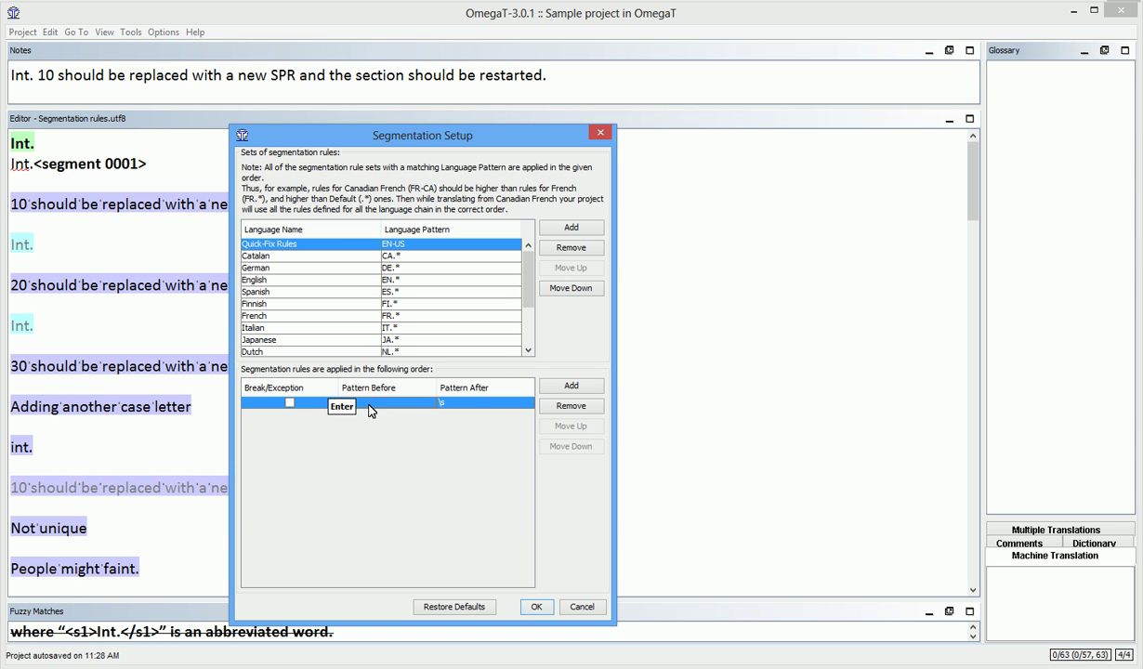
double_click(469, 405)
key("BackSpace")
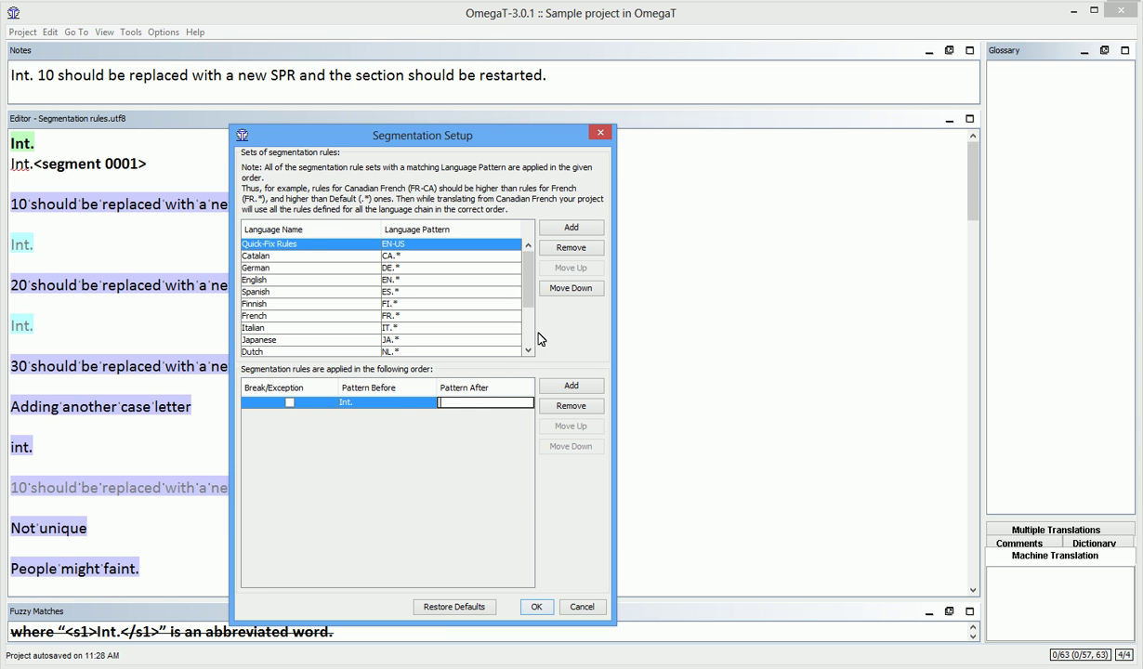
type("10")
key("Return")
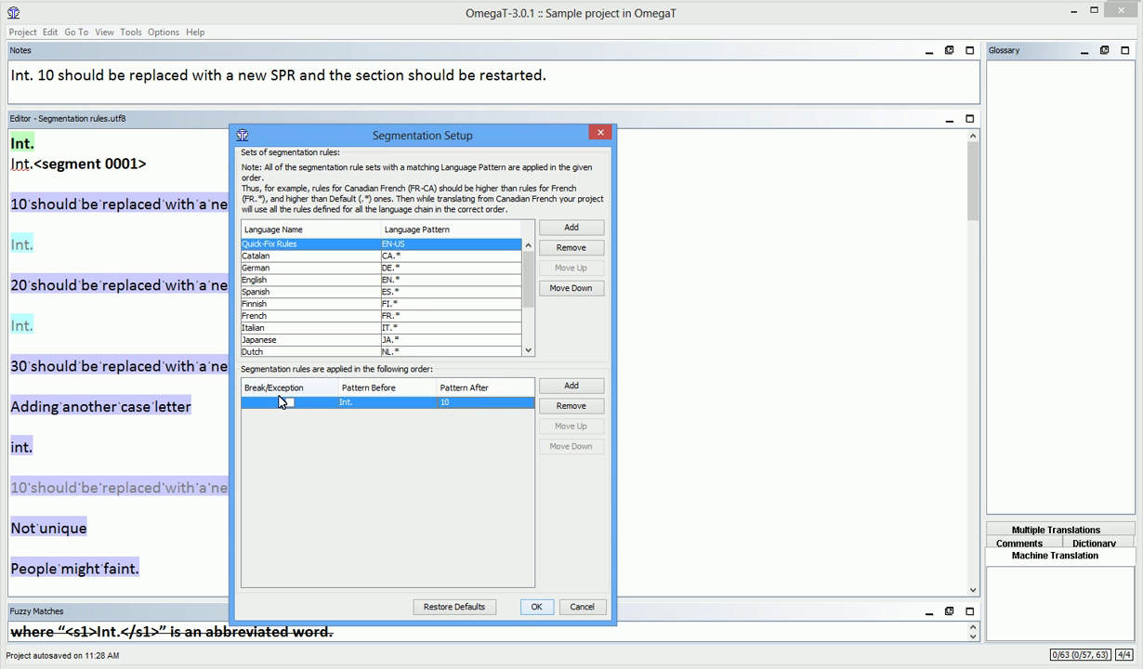
Apply the segmentation changes, reopen the project, and highlight the merged 'Int. 10' text
key("Return")
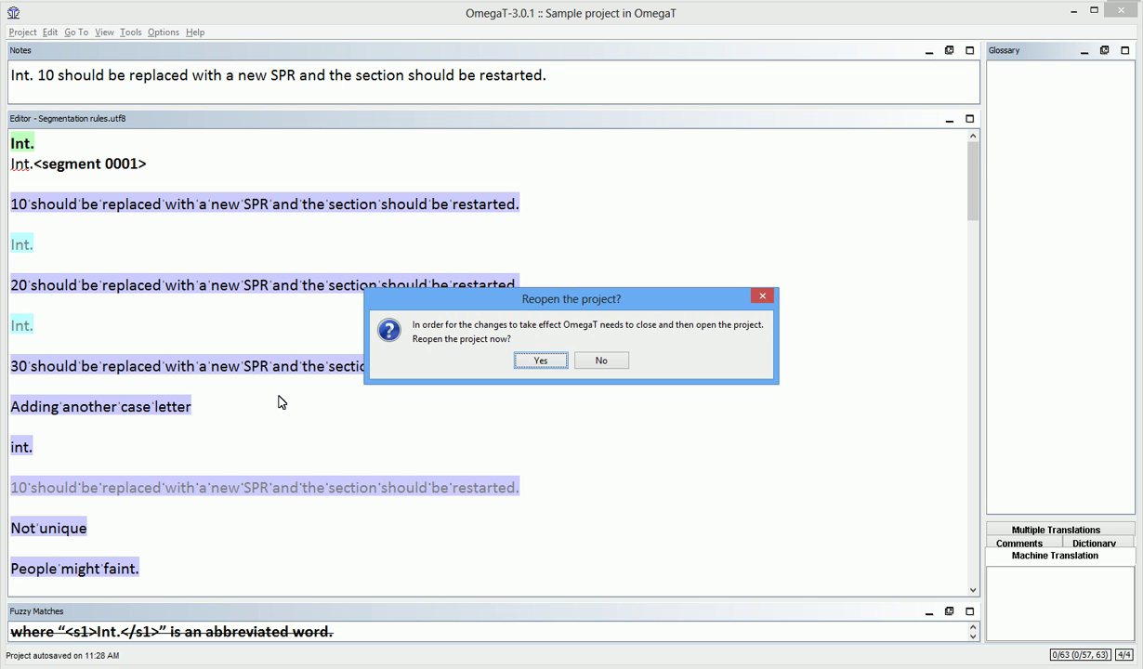
key("Return")
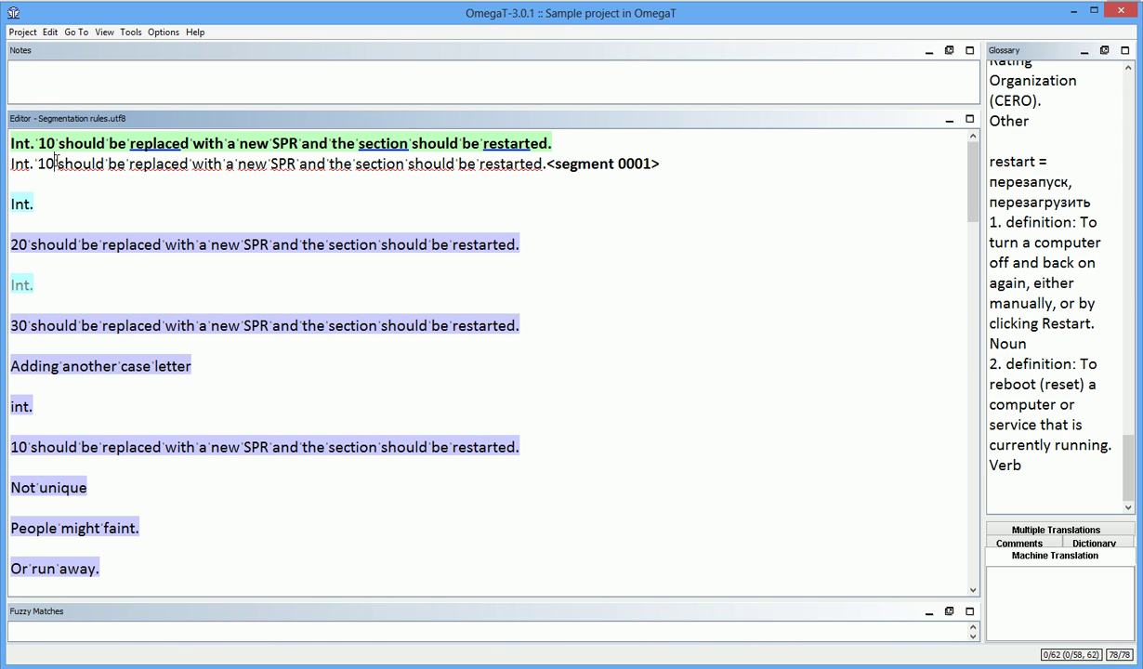
left_click_drag(56, 163, 10, 163)
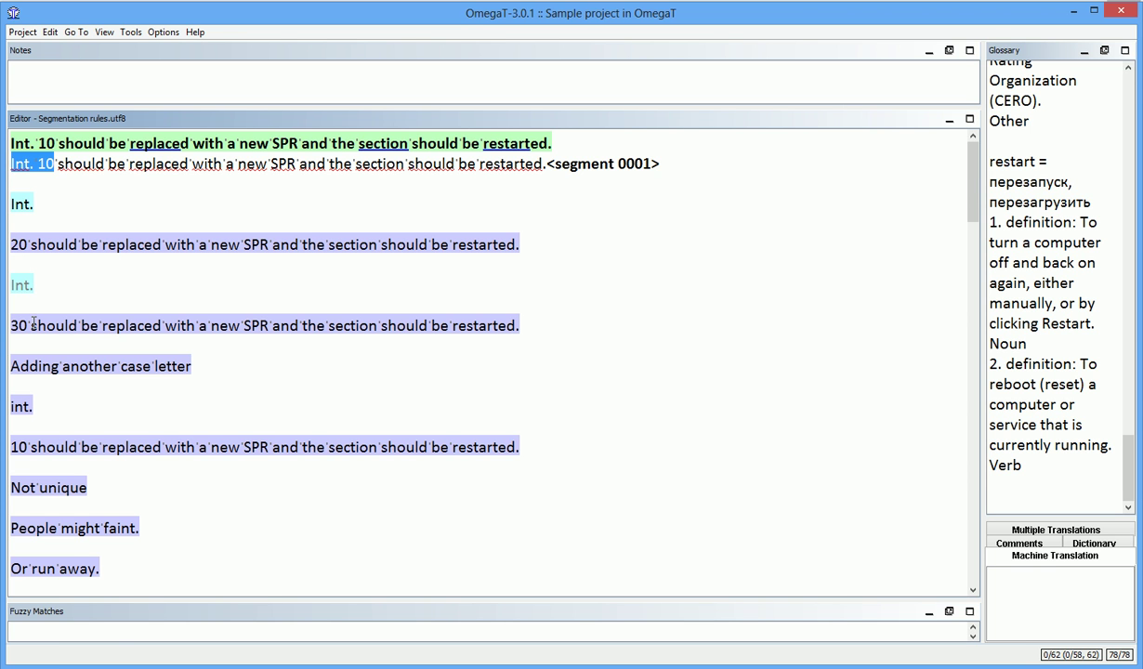
left_click(304, 164)
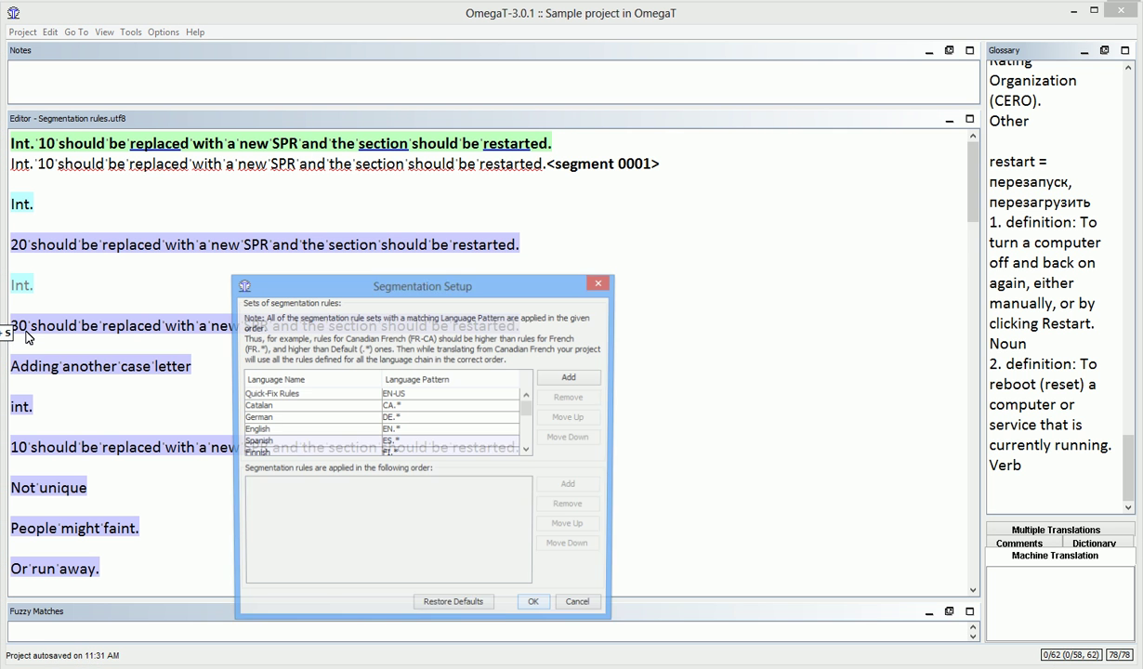
left_click(288, 396)
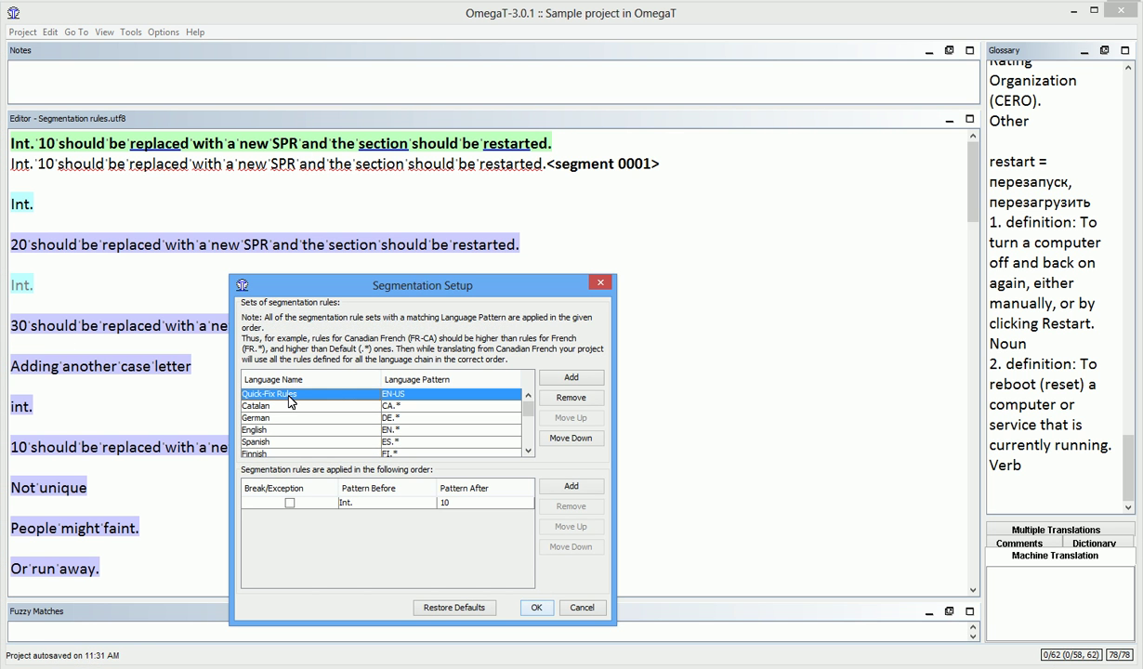
left_click(372, 502)
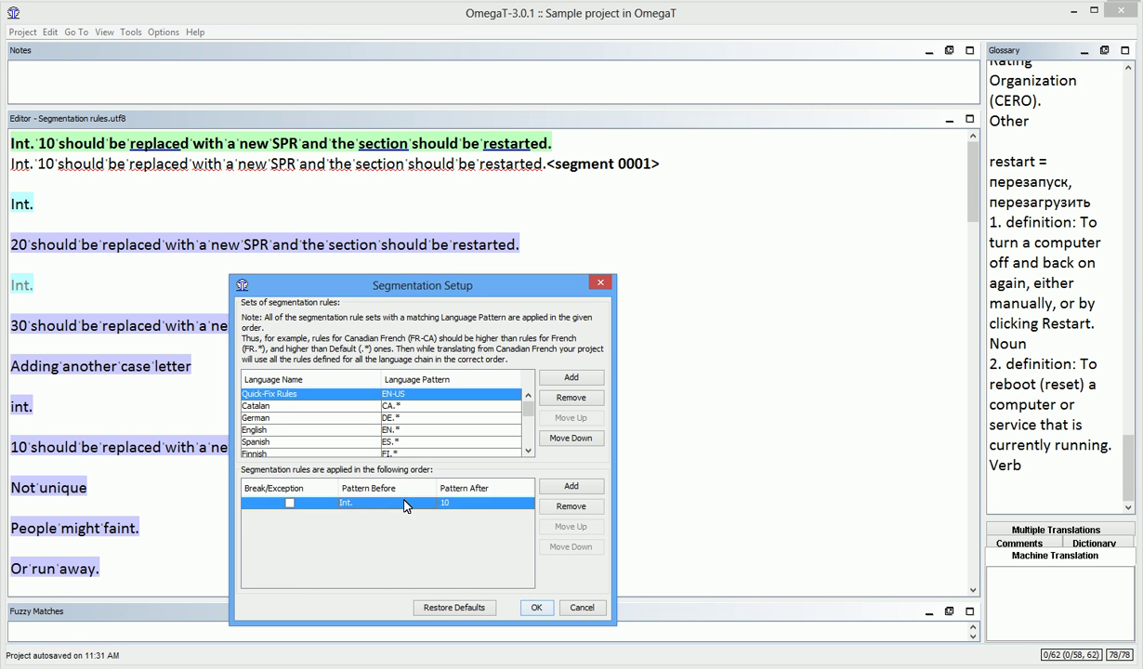
left_click(568, 507)
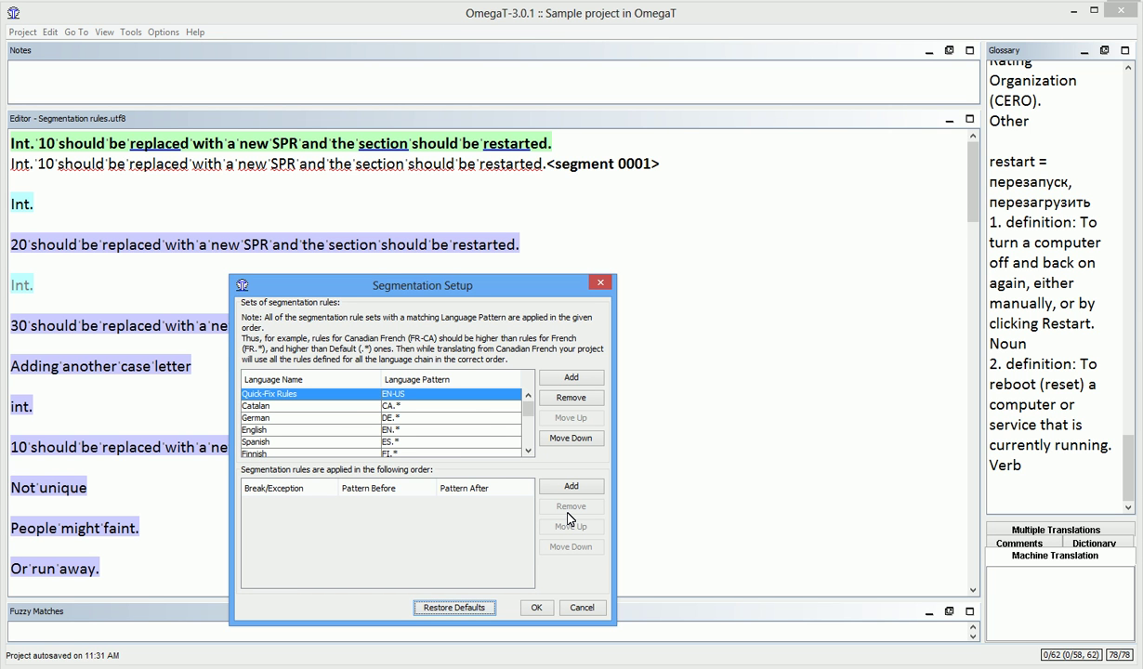
left_click(312, 429)
scroll(312, 436, "down", 1)
scroll(311, 436, "down", 3)
left_click(292, 443)
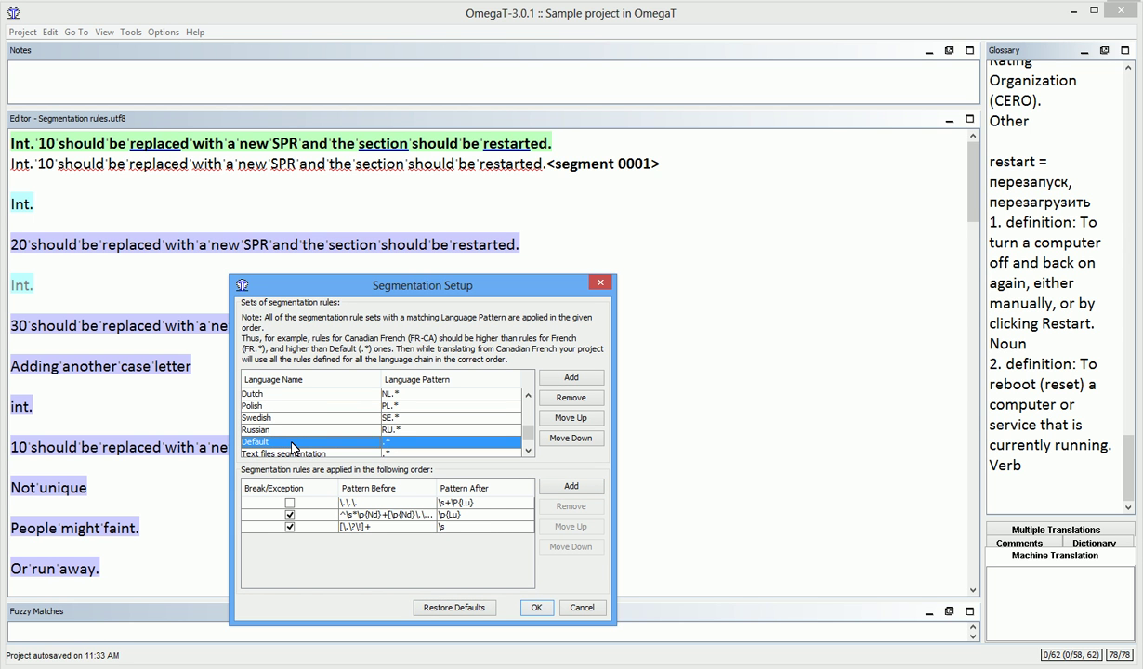
scroll(345, 398, "up", 3)
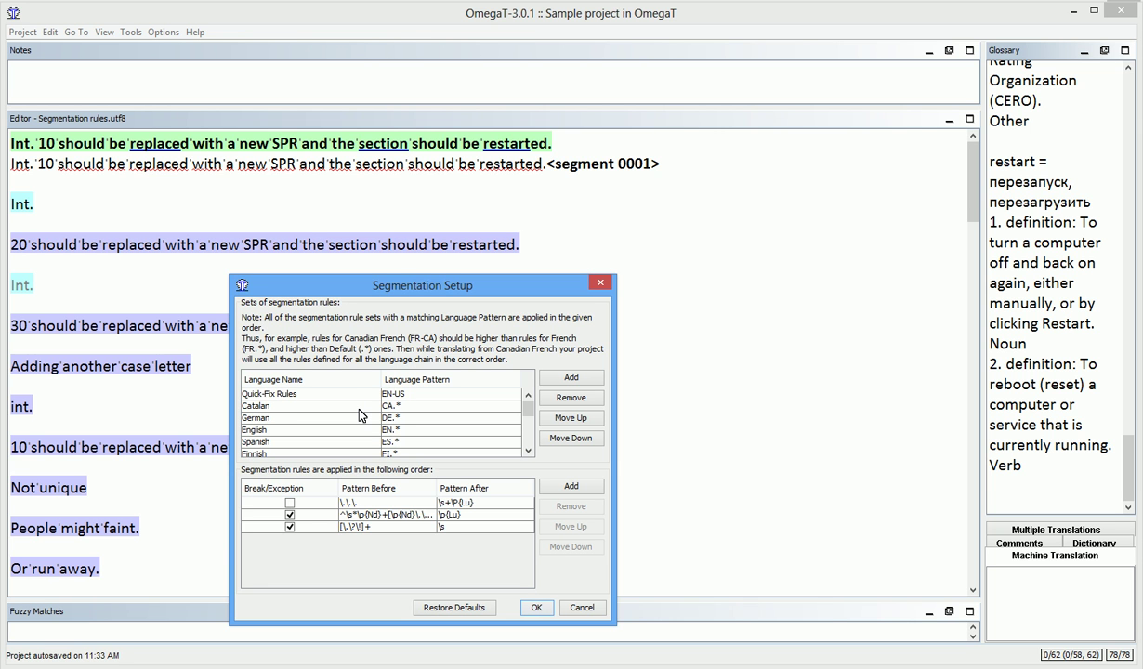
left_click(351, 397)
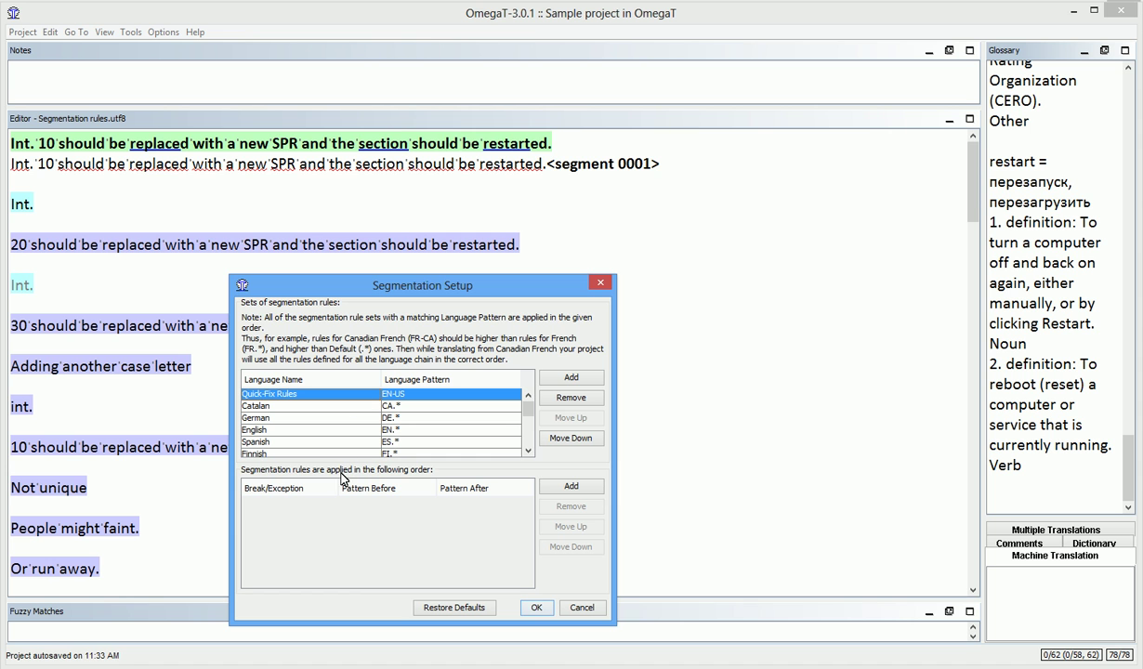
Add a new Quick-Fix rule with pattern before Int\
left_click(570, 487)
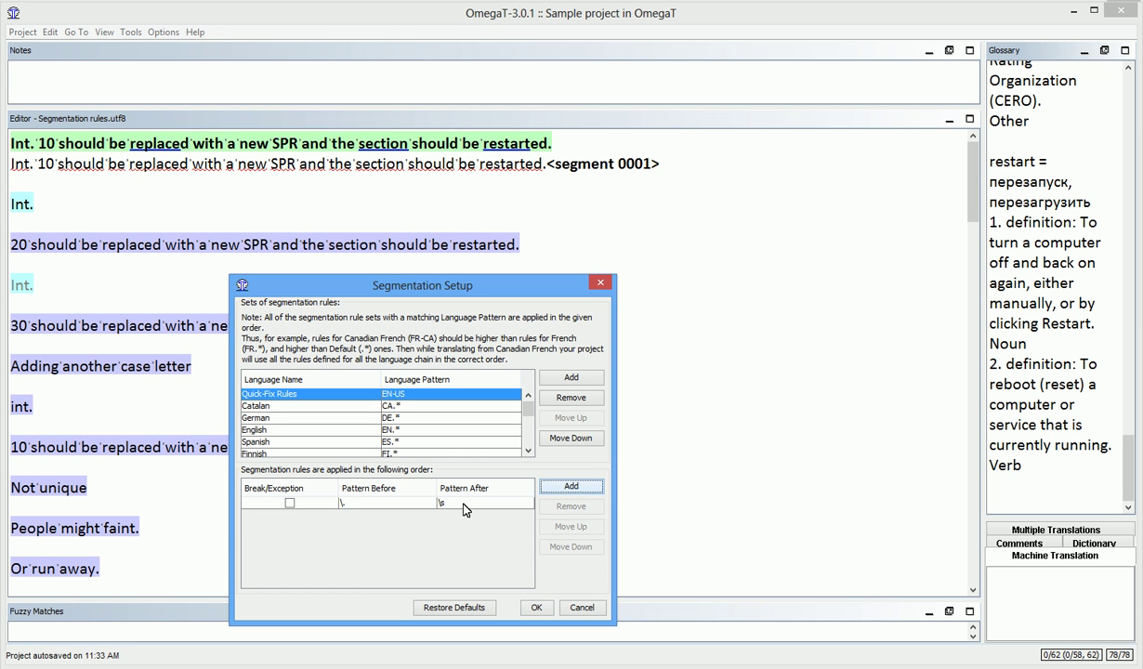
double_click(370, 503)
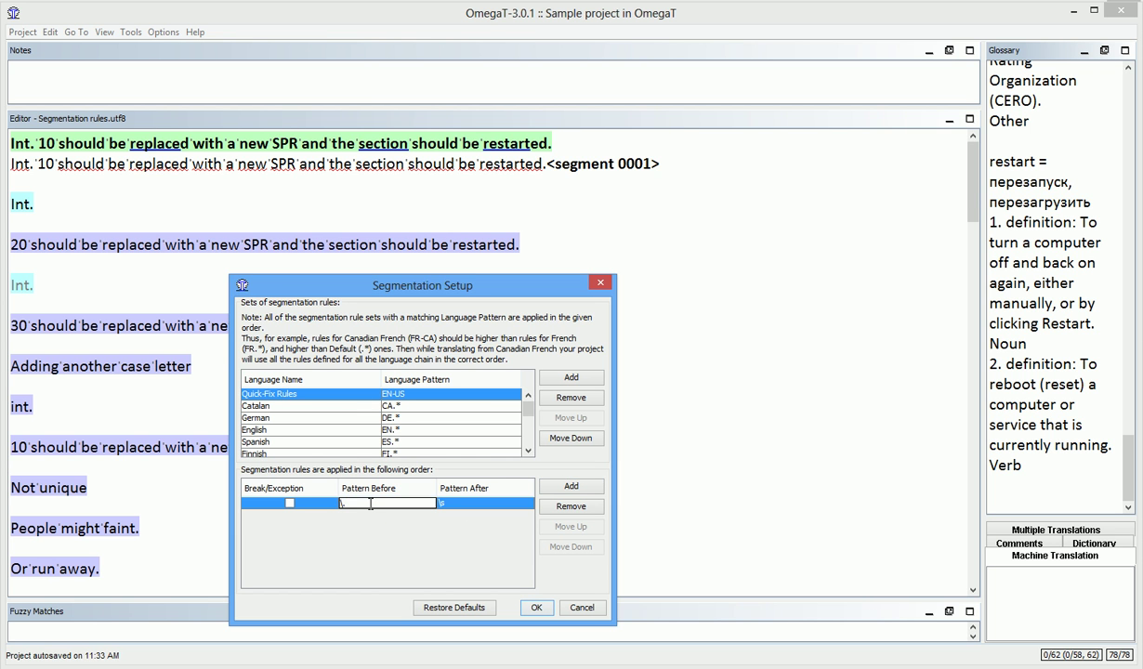
key("Home")
type("Int")
key("Return")
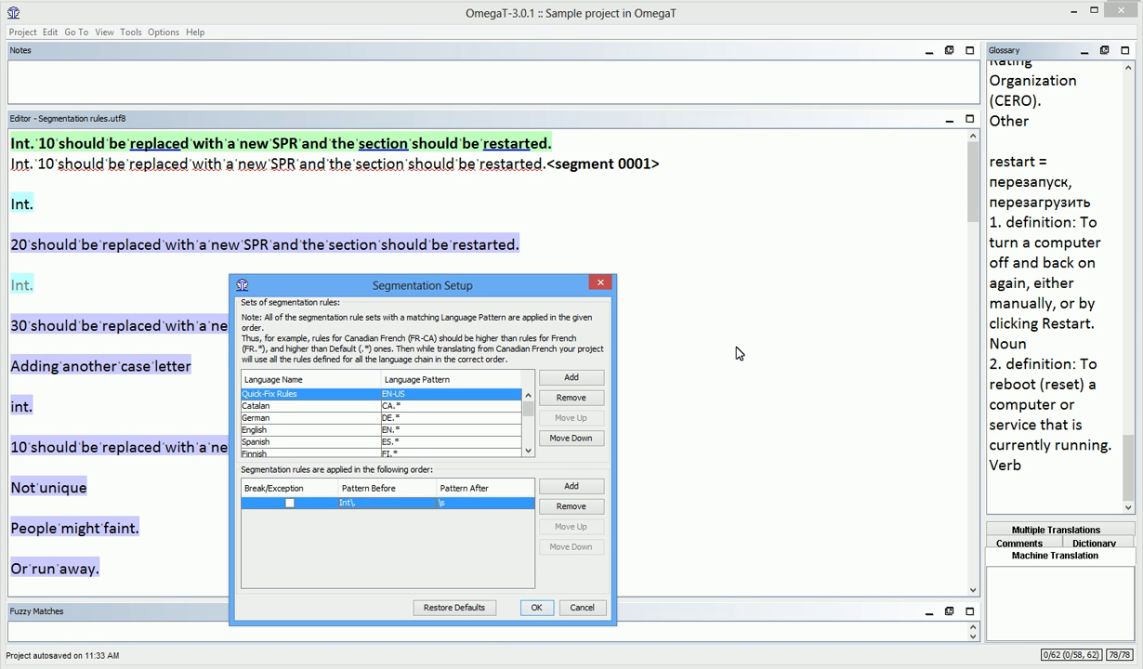
Set the rule's pattern after to \p{Zs}, keep Break unchecked, and apply with Alt+O
key("Right")
key("F2")
key("shift+Home")
type("hdghj")
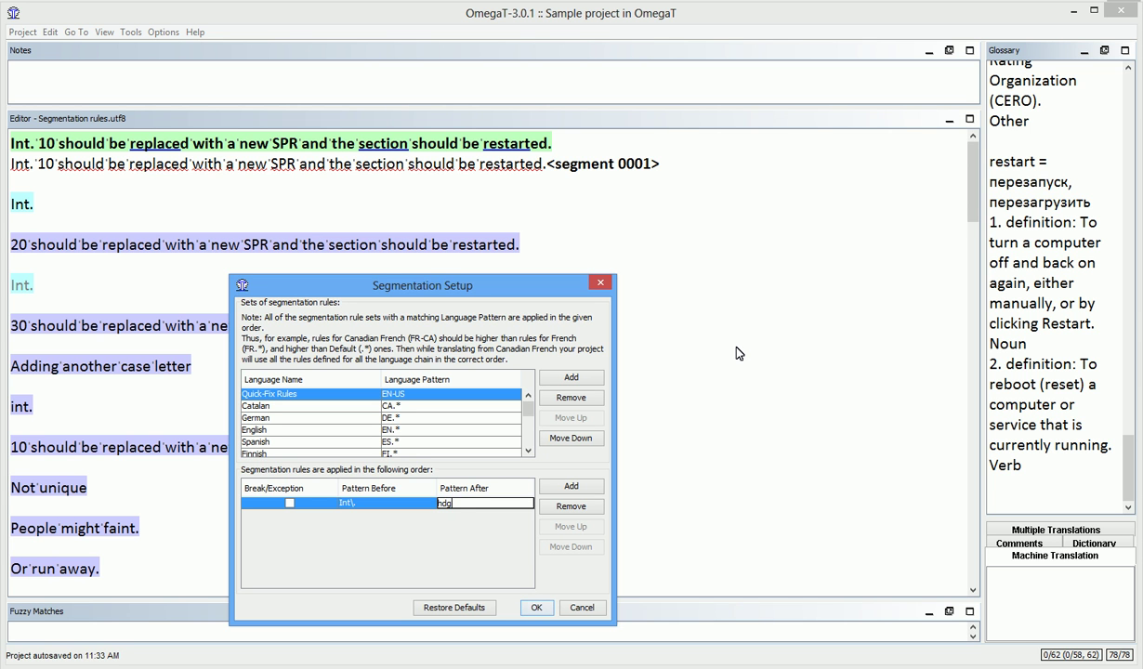
key("BackSpace")
key("BackSpace")
key("BackSpace")
key("BackSpace")
key("BackSpace")
type("\\p{Zs}")
key("Return")
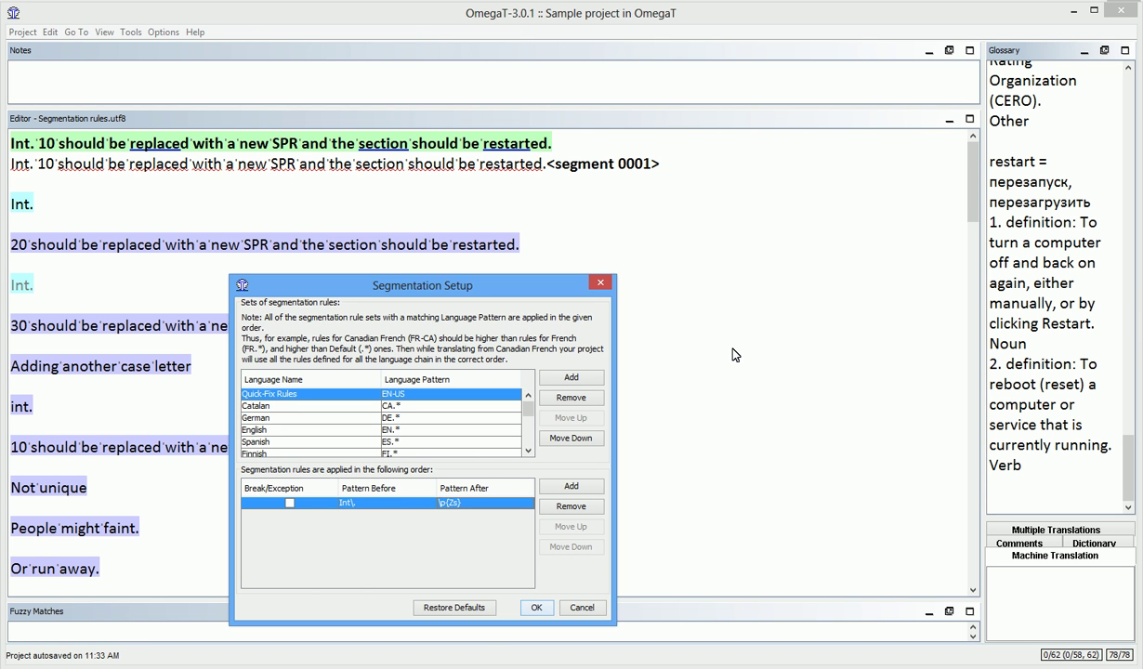
left_click(279, 502)
key("alt+o")
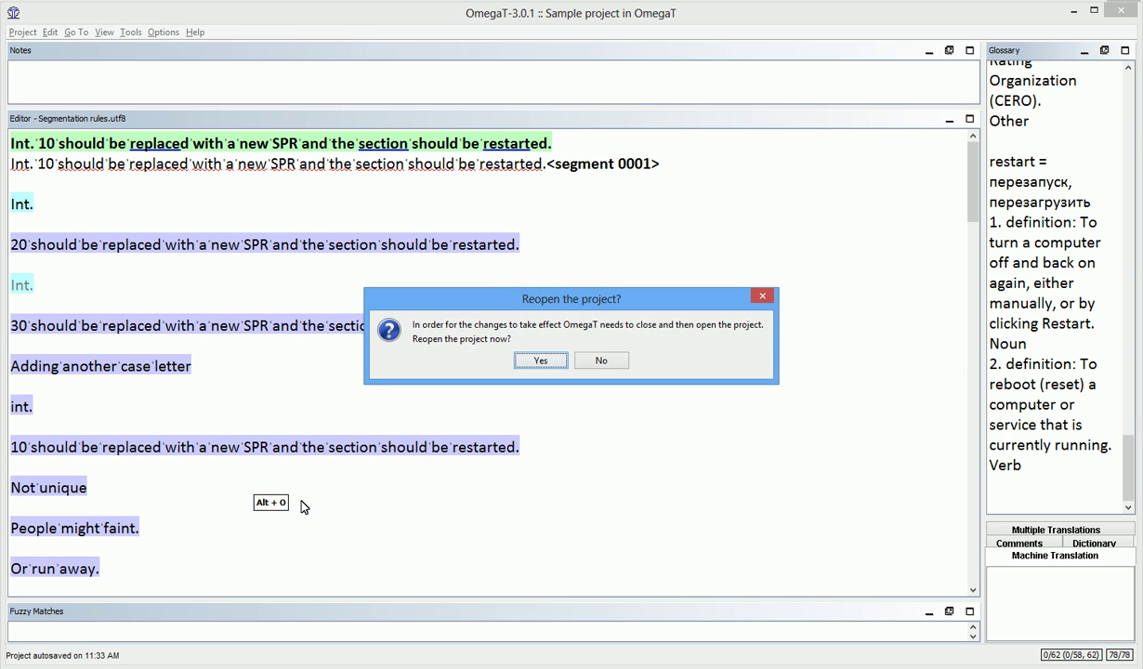
Reopen the project and check Int. 20 and Int. 30 stay joined while lowercase int. splits
key("Return")
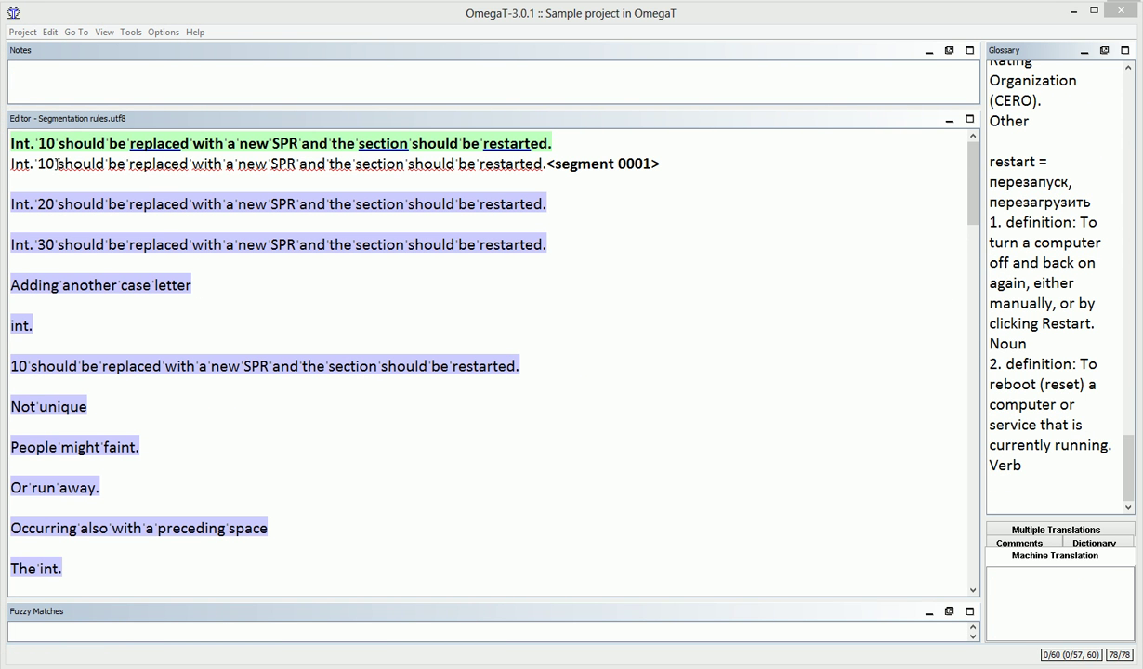
left_click_drag(56, 164, 10, 204)
left_click(54, 204)
left_click(55, 244)
left_click_drag(54, 245, 10, 245)
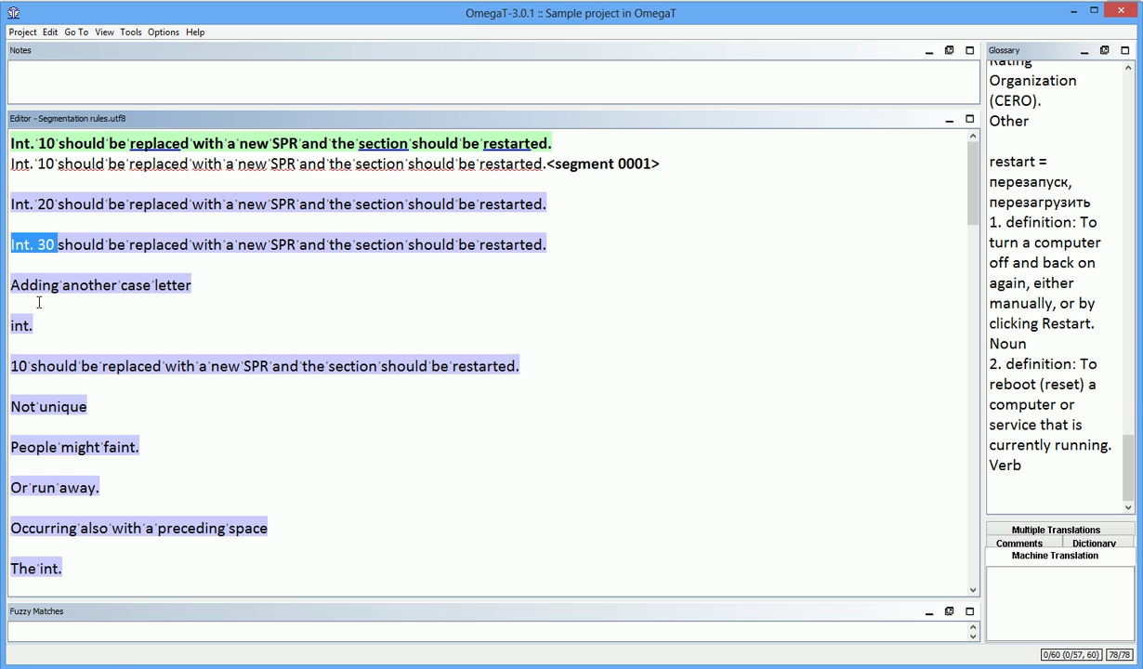
left_click(105, 163)
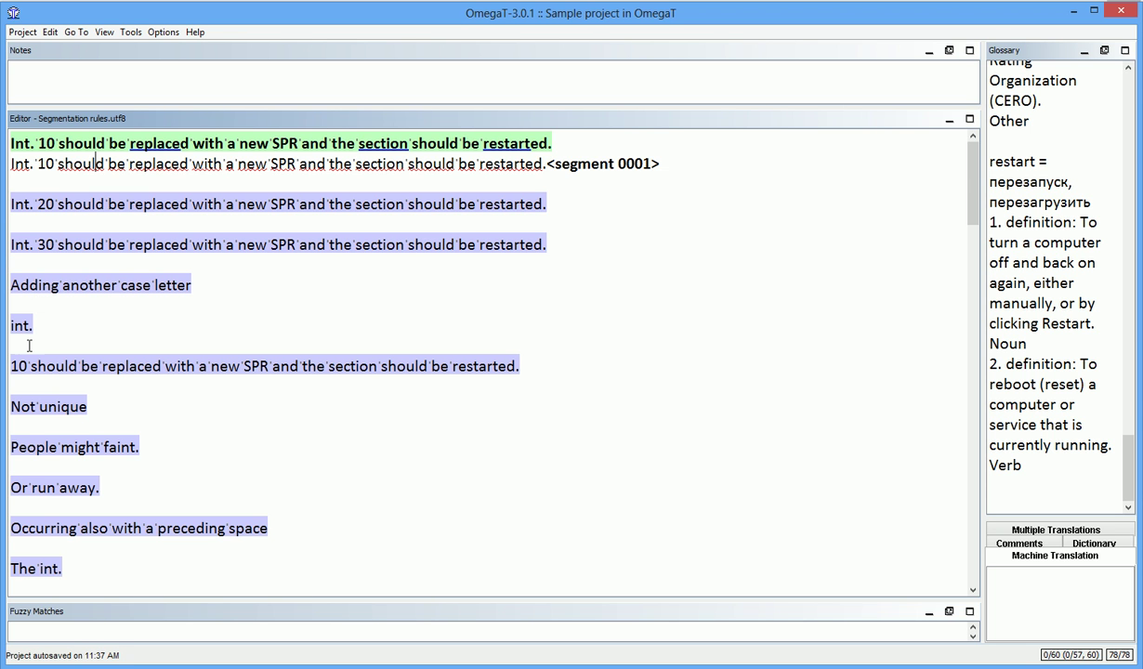
left_click_drag(29, 368, 4, 316)
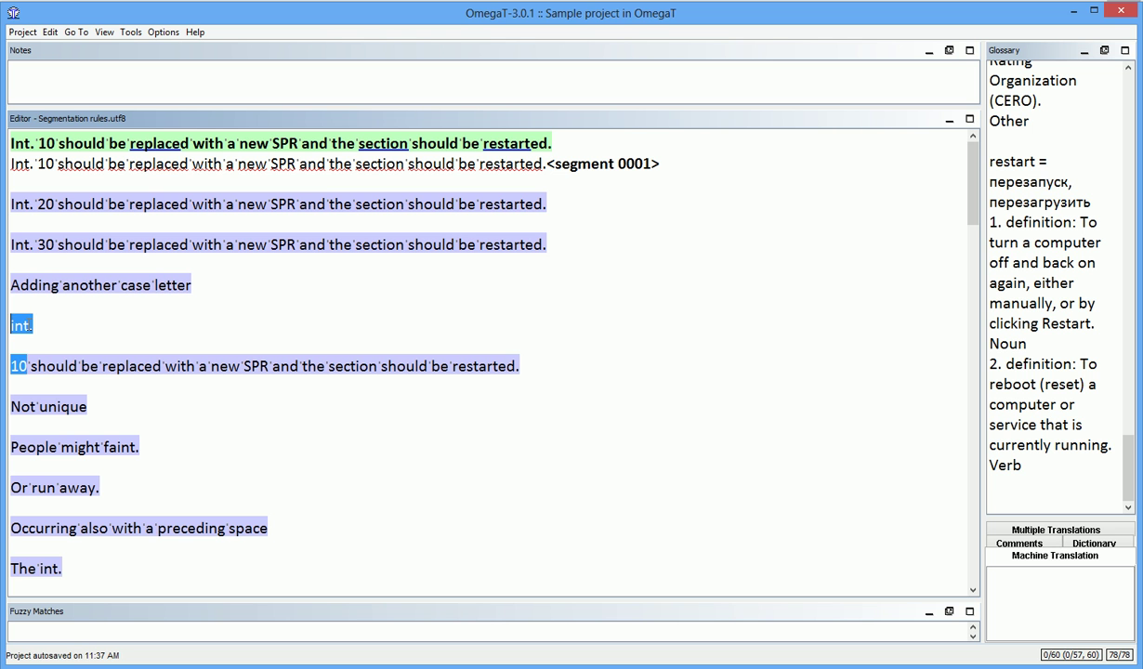
left_click(87, 325)
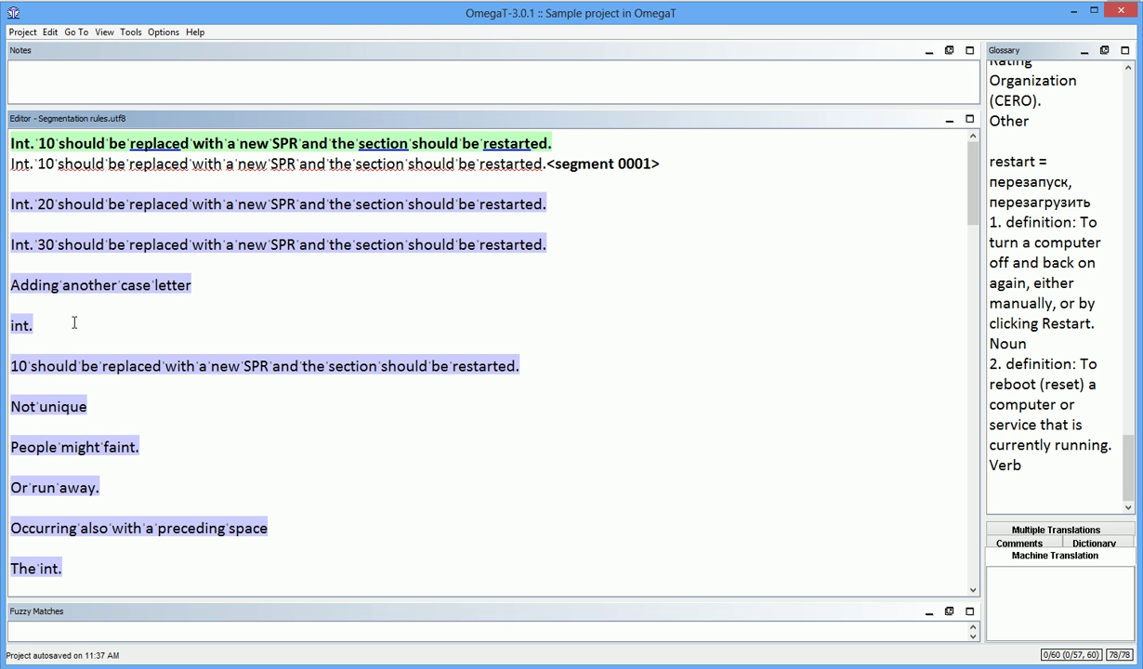
Prefix the Quick-Fix pattern before with (?i) so it reads (?i)Int\
key("ctrl+shift+s")
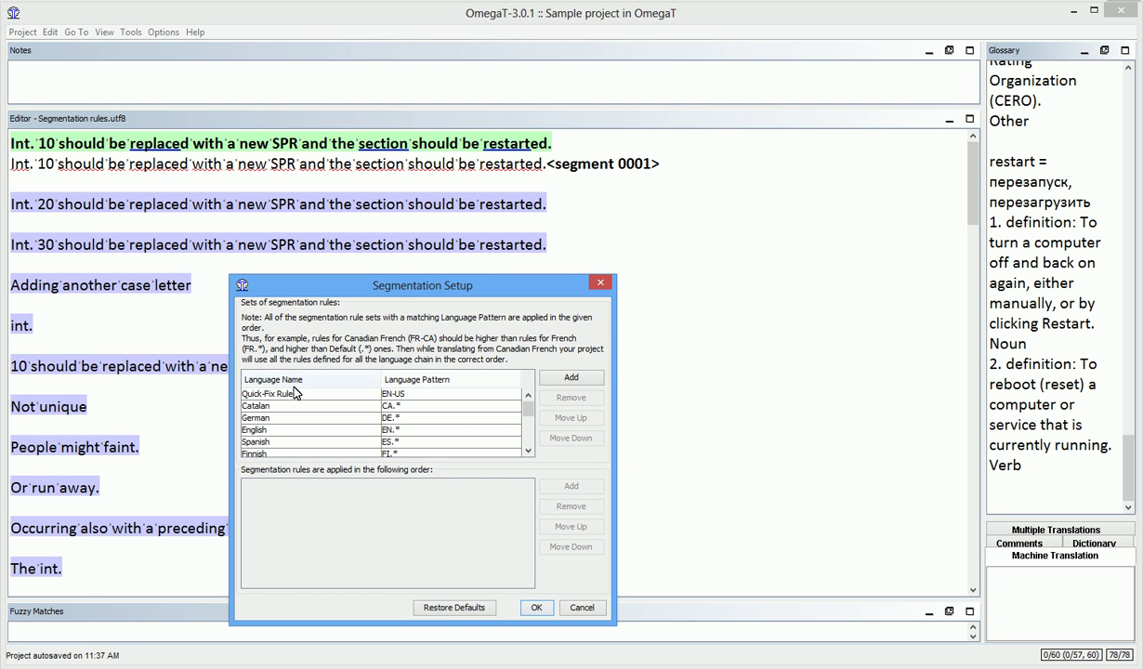
left_click(294, 394)
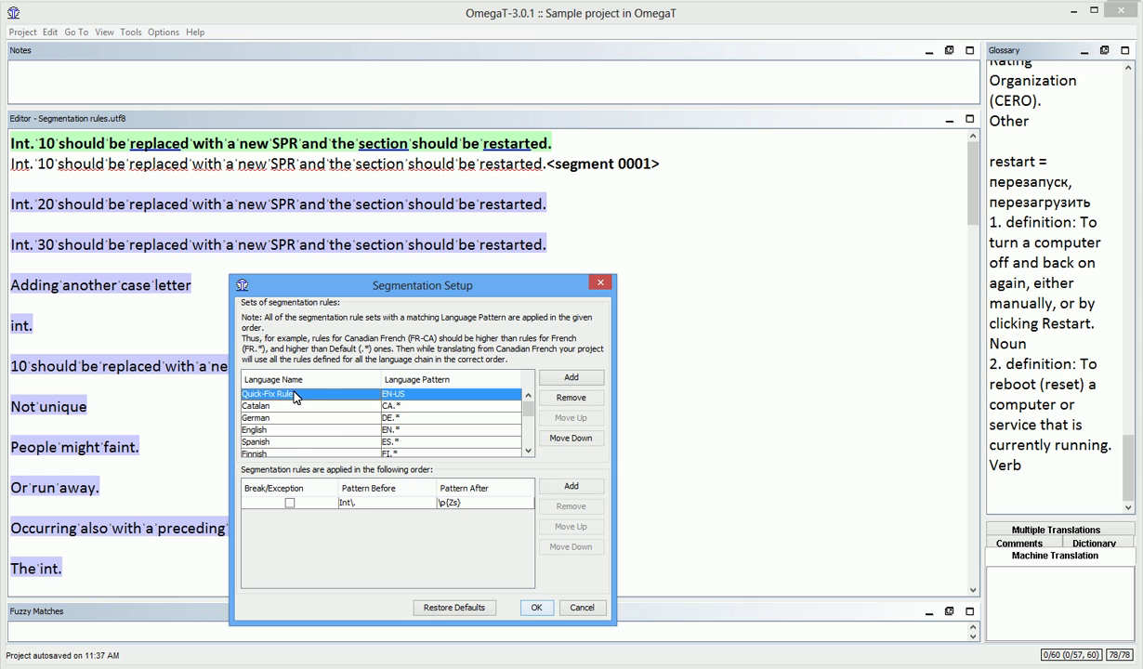
double_click(363, 504)
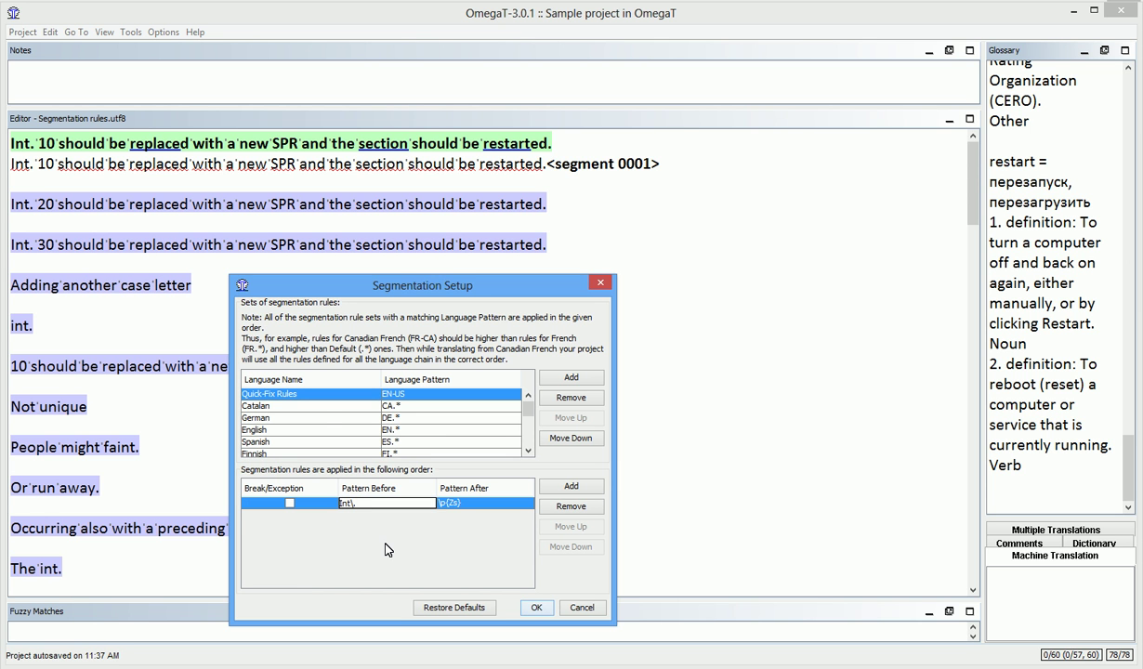
type("(?i)")
left_click(473, 507)
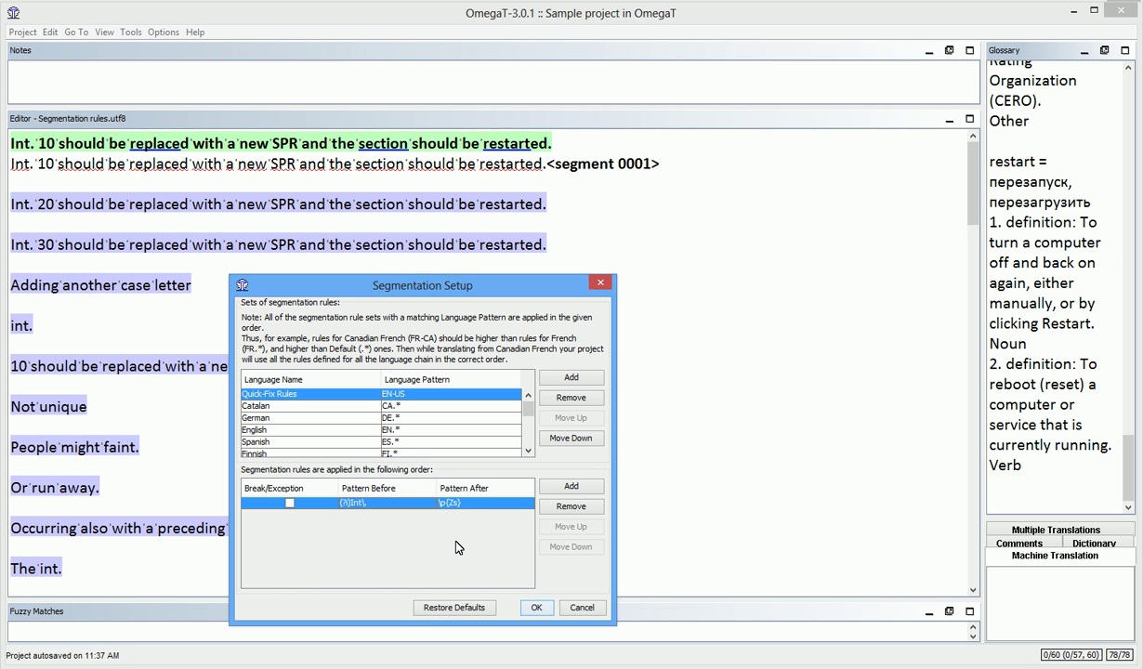
Apply the rules, reopen the project, and inspect the joined Int./int. segments and 'faint.' merge
key("Return")
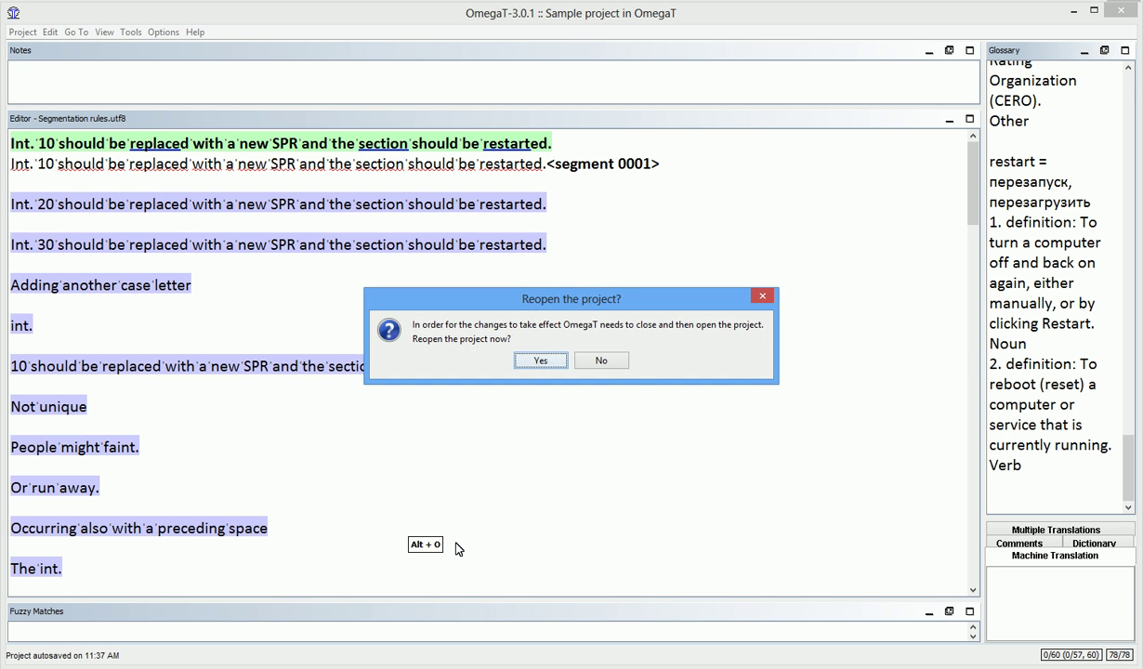
key("Return")
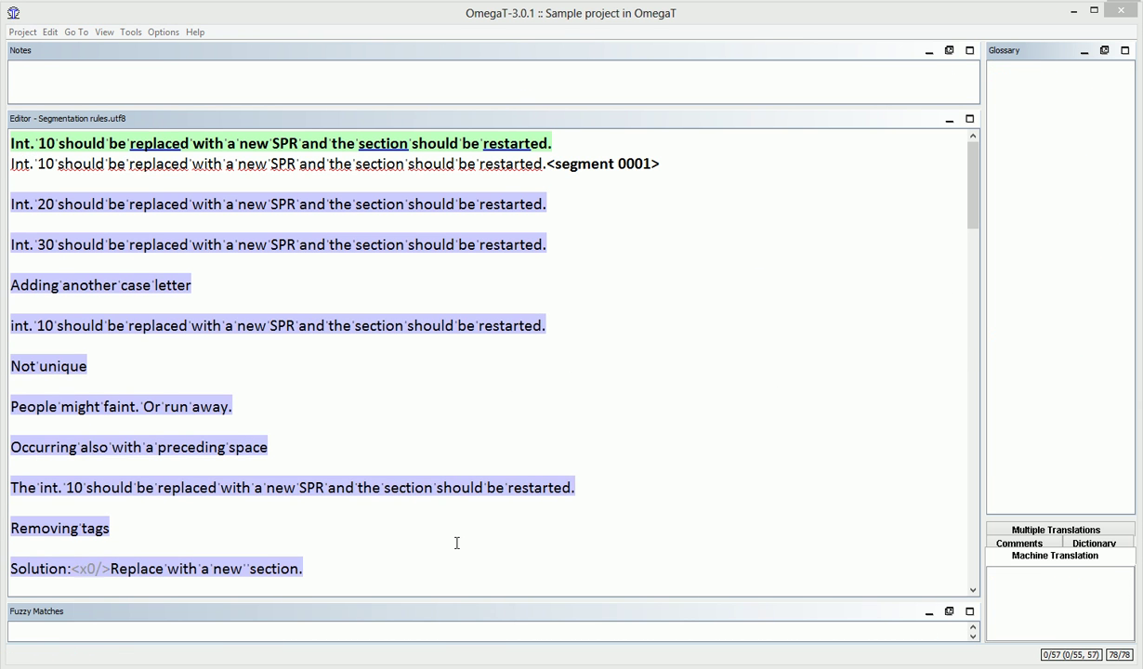
left_click_drag(53, 163, 10, 164)
left_click_drag(57, 204, 10, 204)
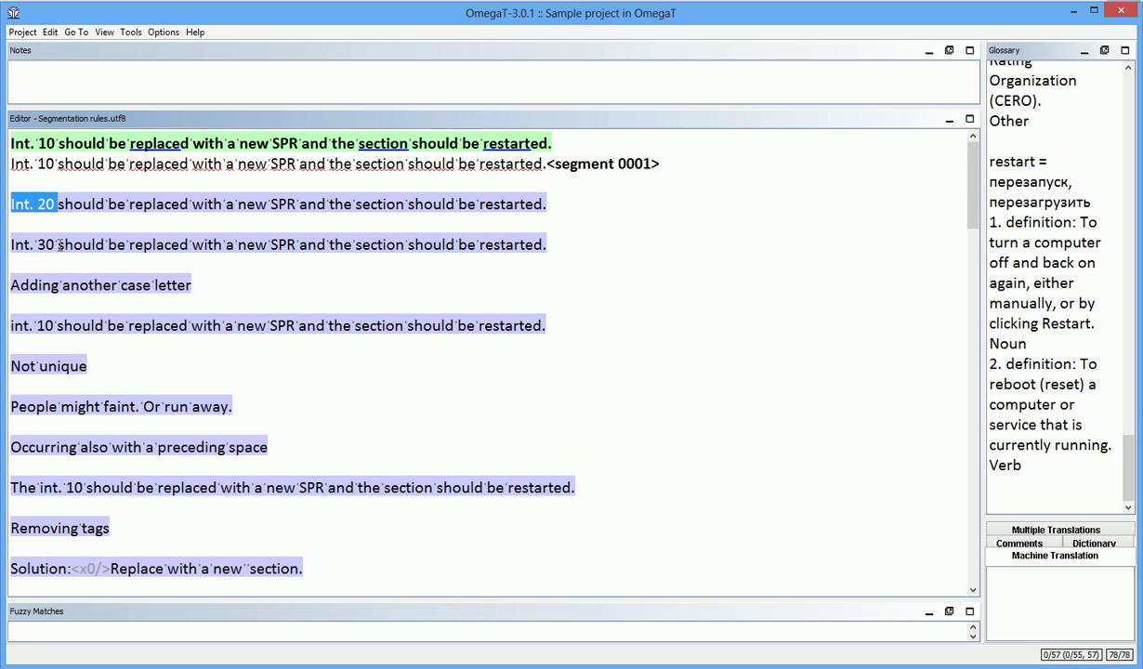
left_click_drag(54, 245, 10, 245)
left_click_drag(54, 325, 11, 325)
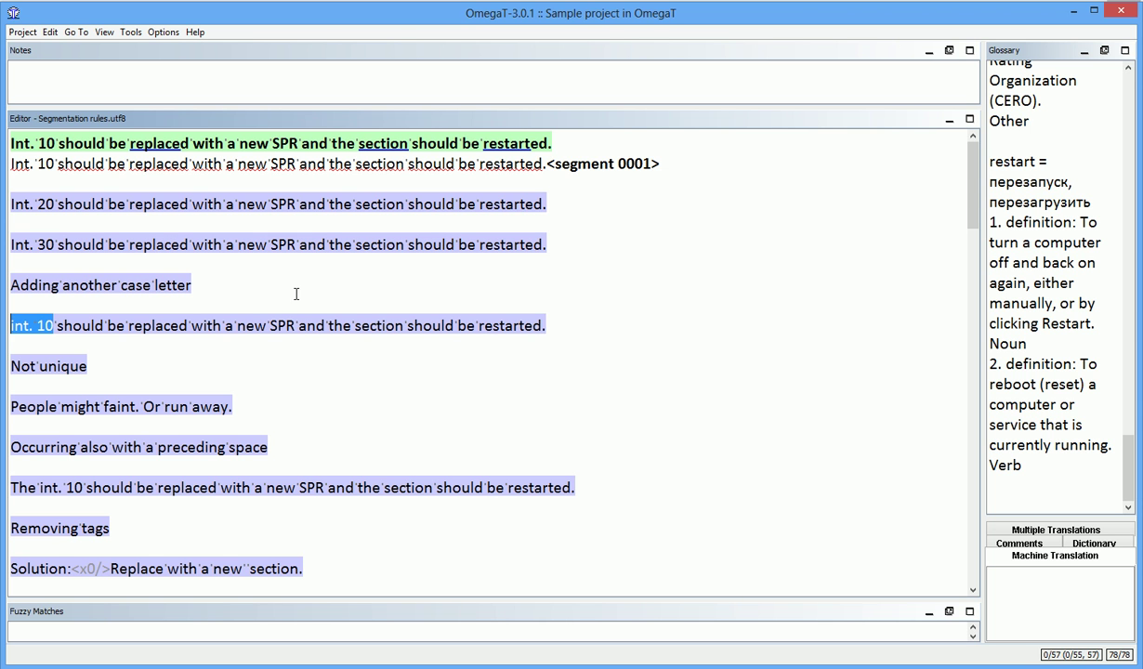
left_click_drag(118, 406, 140, 406)
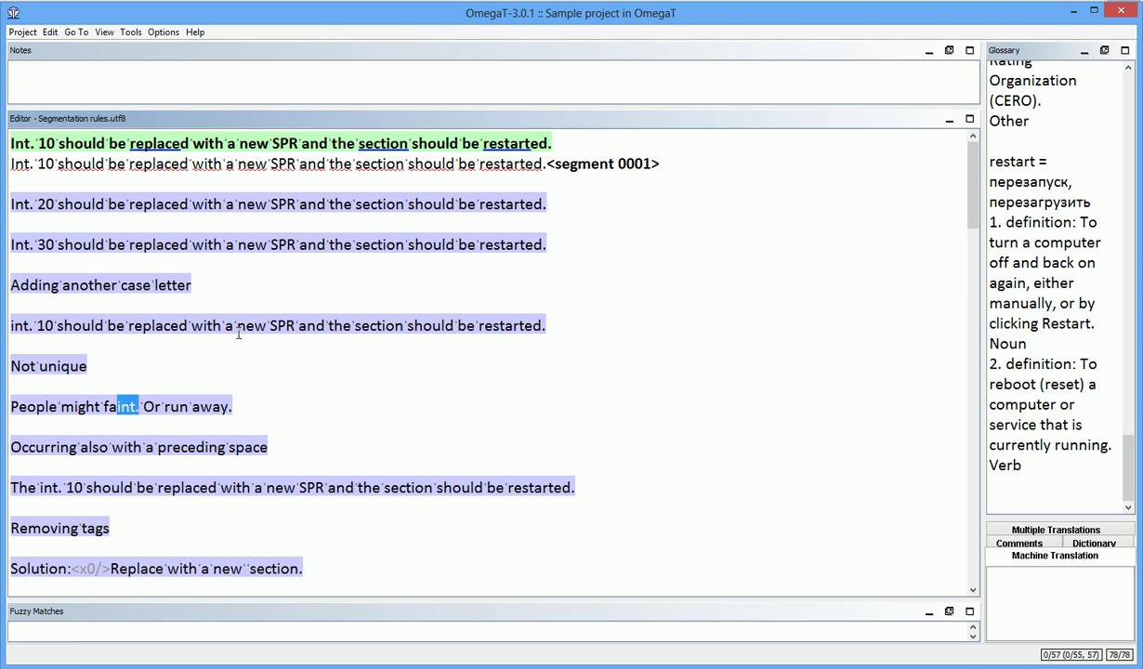
Change the Quick-Fix pattern before to (?i)\bInt\., then apply and reopen the project
key("ctrl+shift+s")
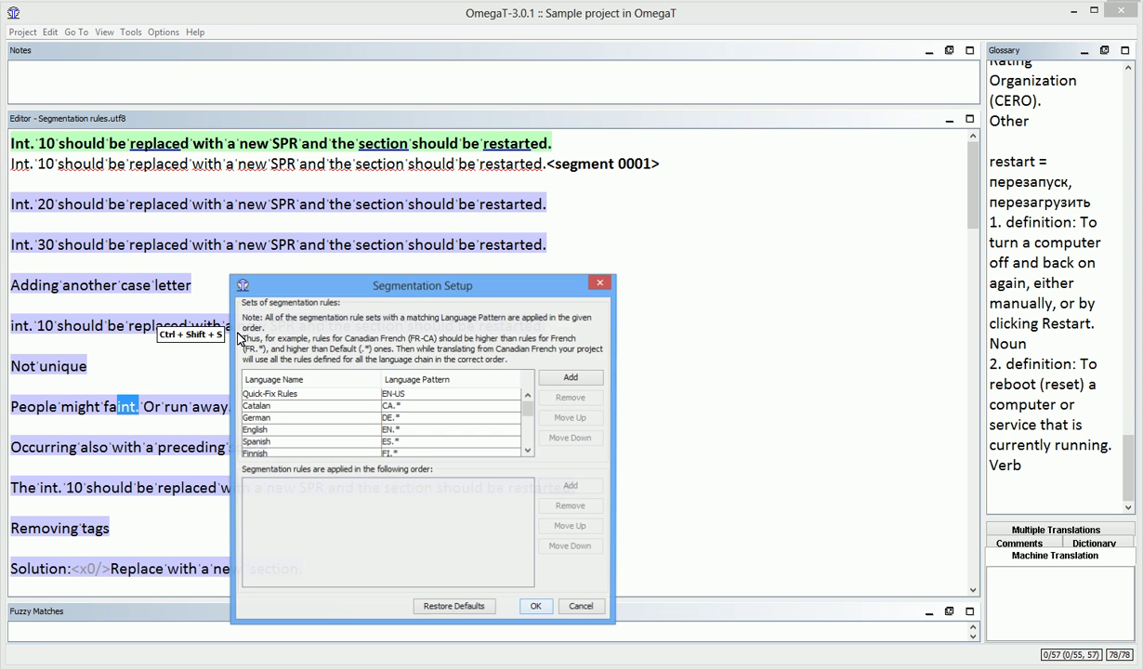
left_click(257, 392)
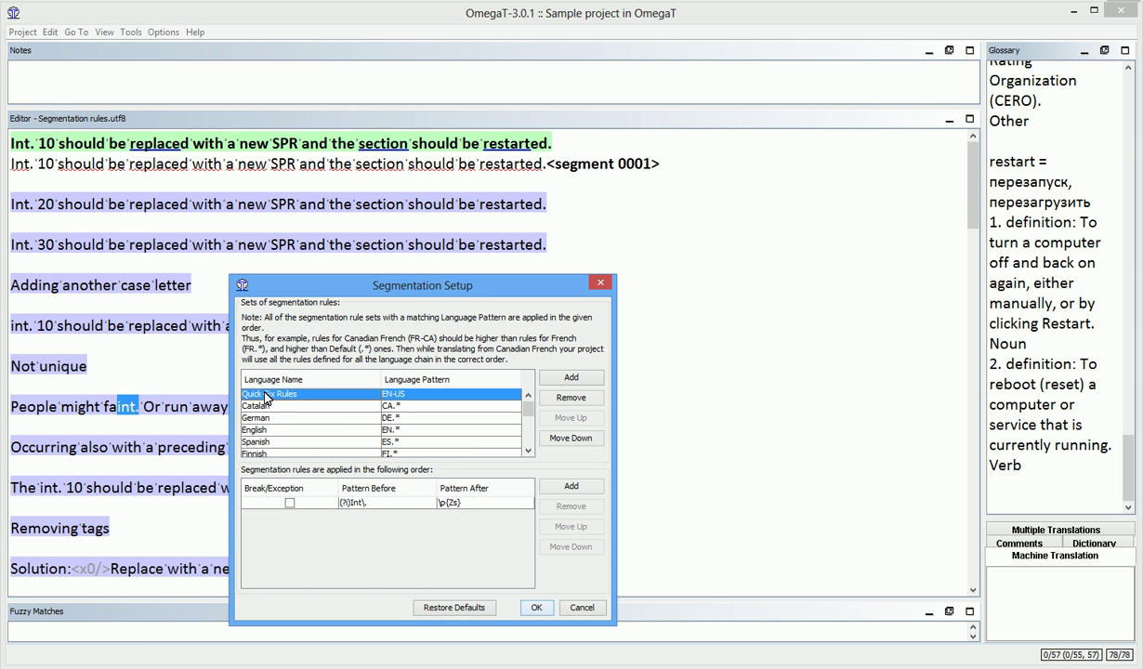
double_click(399, 503)
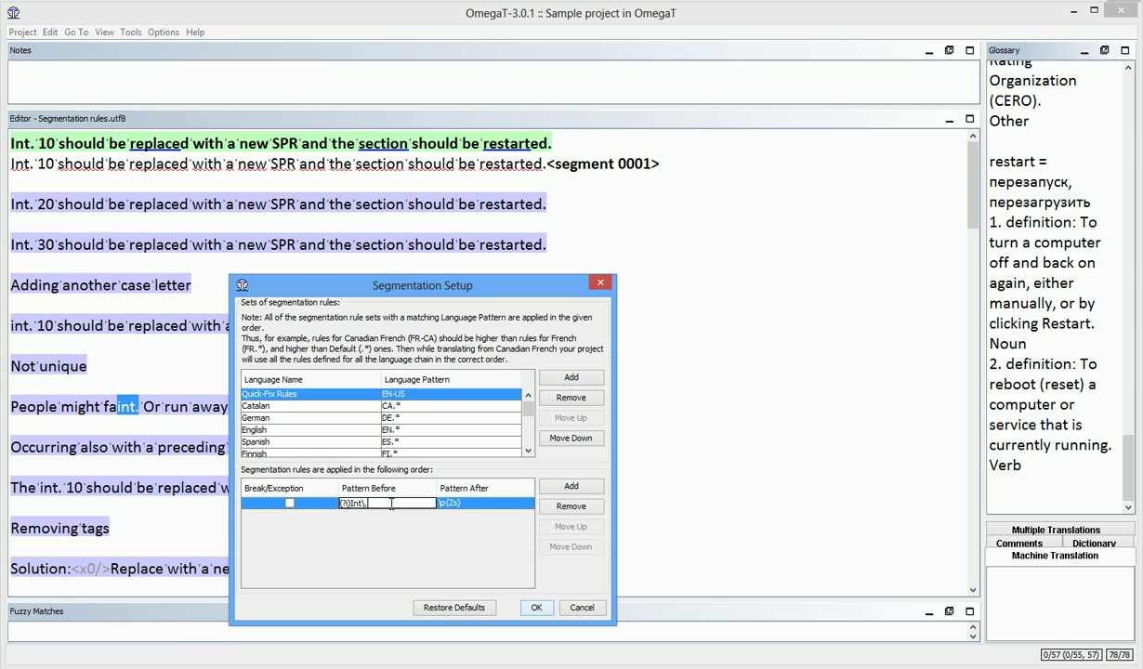
key("Left")
key("Left")
type("\\b")
key("Return")
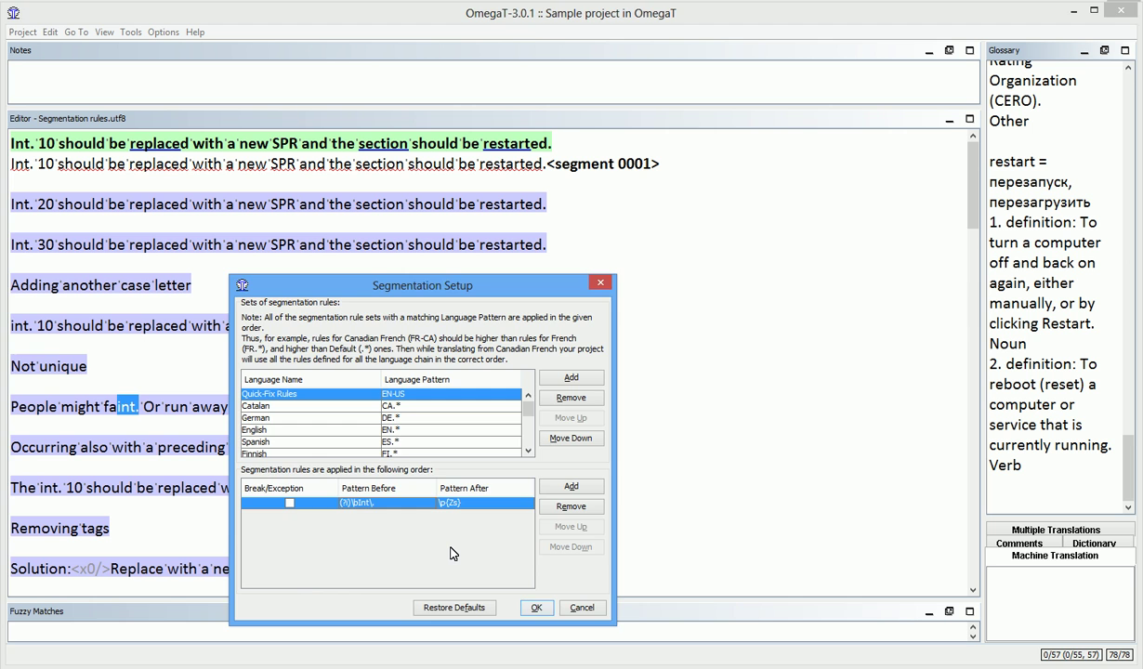
key("alt+o")
key("Return")
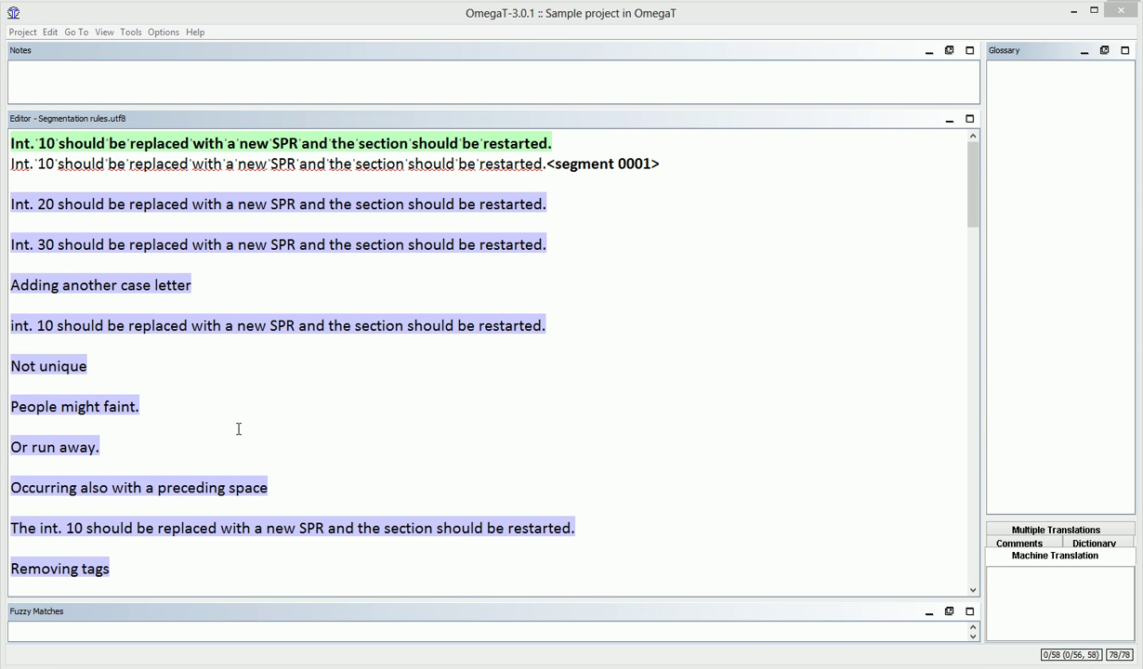
Highlight 'People might faint.' and 'Or run away.' as two separate segments again
mouse_move(141, 406)
left_mouse_down()
mouse_move(108, 407)
mouse_move(120, 406)
left_mouse_up()
left_click(106, 450)
left_click_drag(106, 450, 3, 398)
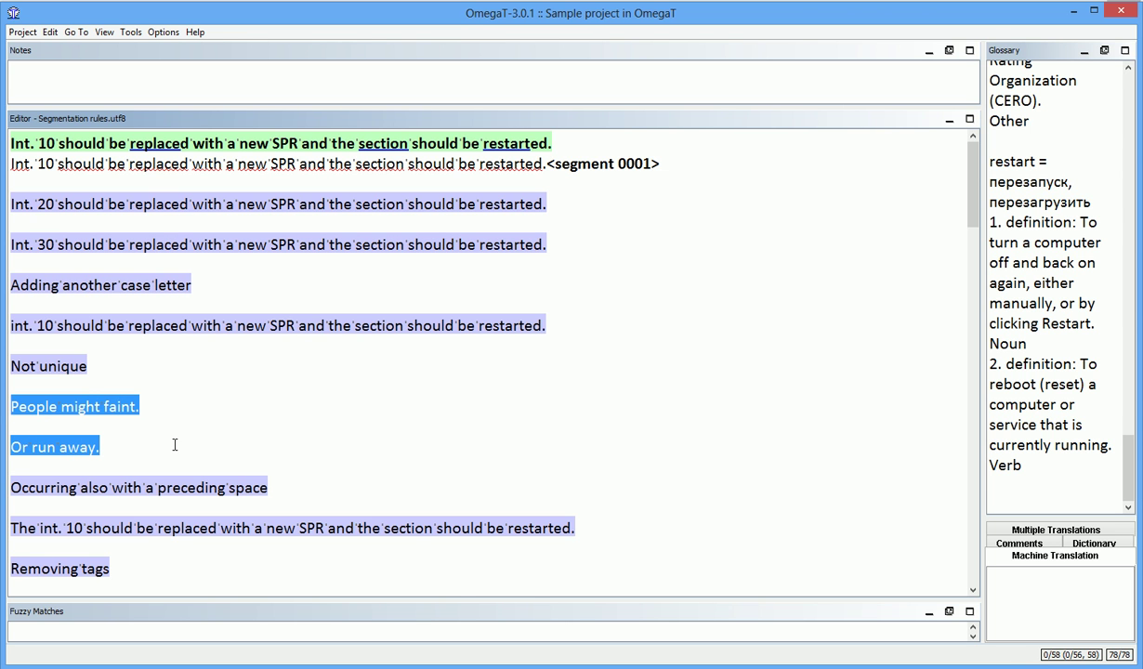